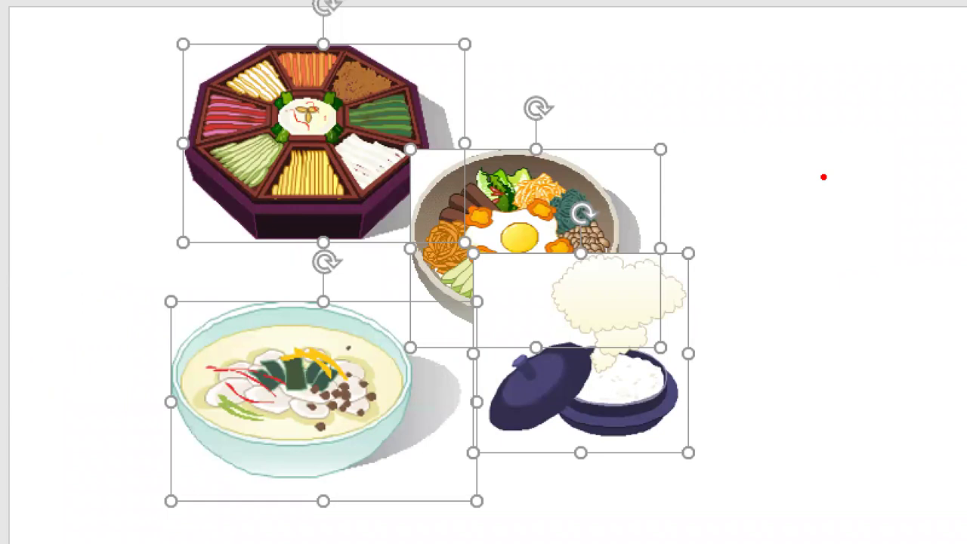
mouse_move(535, 155)
left_mouse_down()
mouse_move(583, 155)
mouse_move(603, 144)
left_mouse_up()
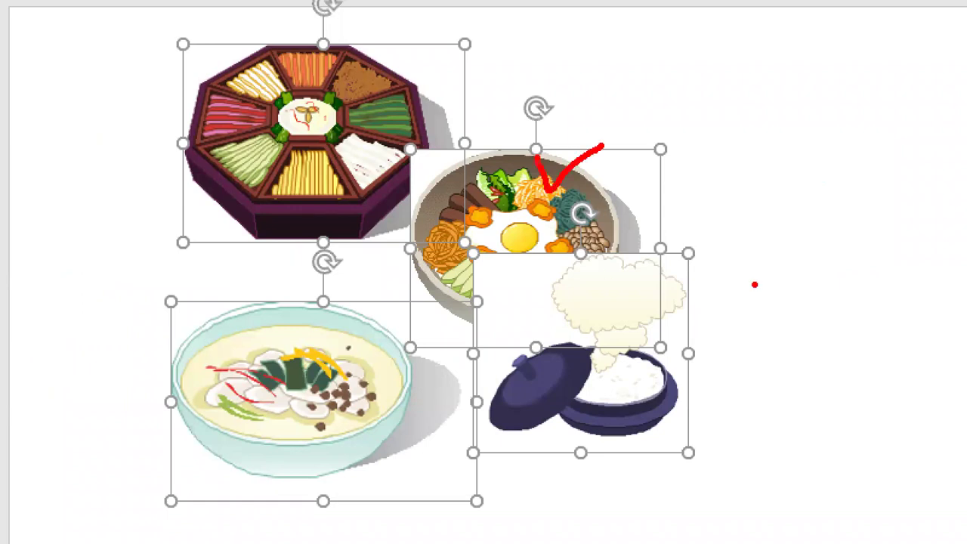
mouse_move(914, 401)
left_mouse_down()
mouse_move(814, 82)
mouse_move(936, 214)
mouse_move(806, 479)
mouse_move(807, 502)
left_mouse_up()
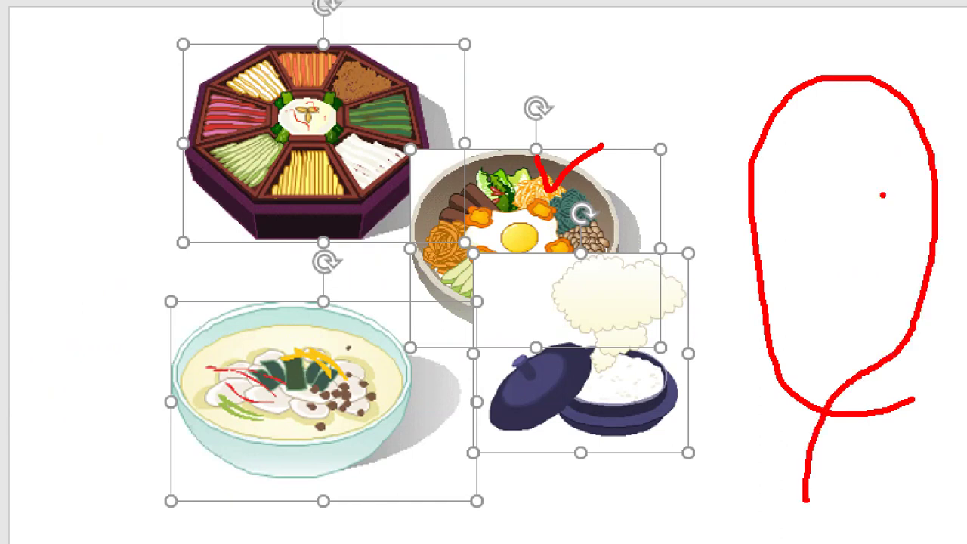
left_click_drag(873, 164, 911, 179)
key("Escape")
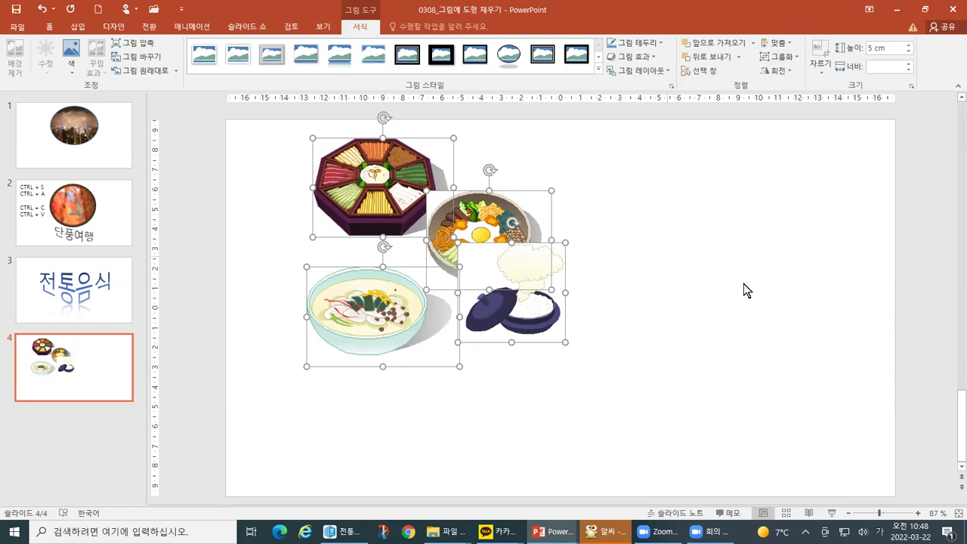
- Arrange the food pictures in a two-by-two grid, moving the bibimbap beside the octagonal platter and the soup bowl and rice pot closely beneath them
left_click(696, 244)
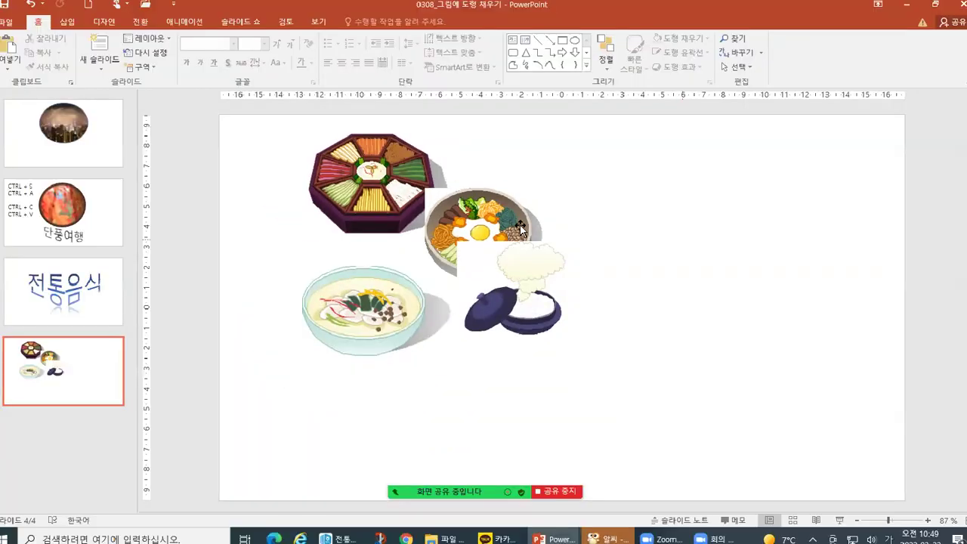
left_click(504, 221)
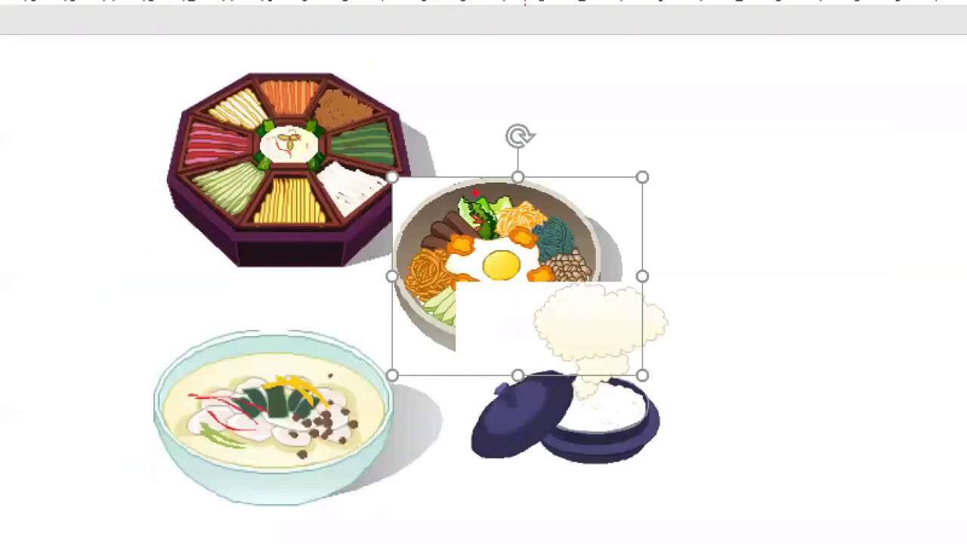
left_click_drag(568, 155, 609, 138)
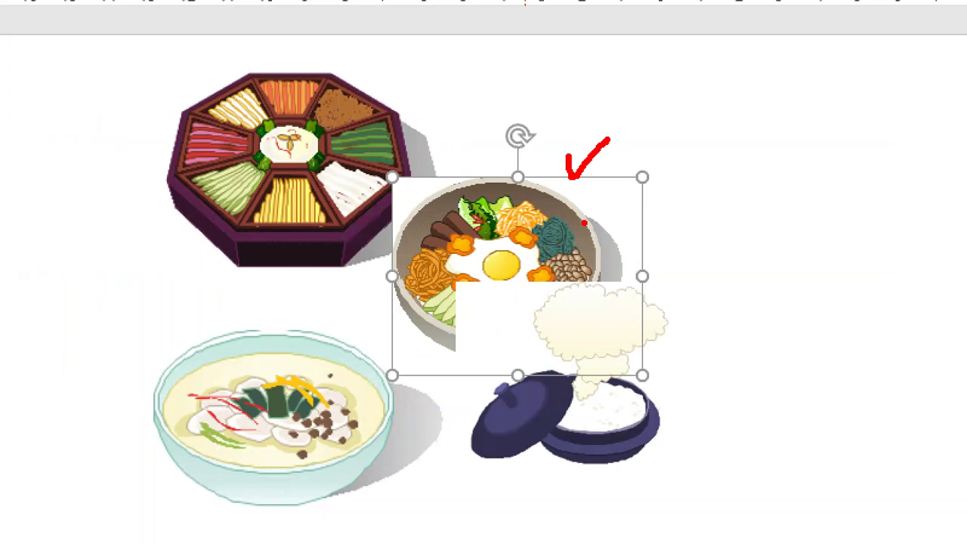
left_click_drag(729, 82, 653, 160)
left_click_drag(641, 114, 742, 178)
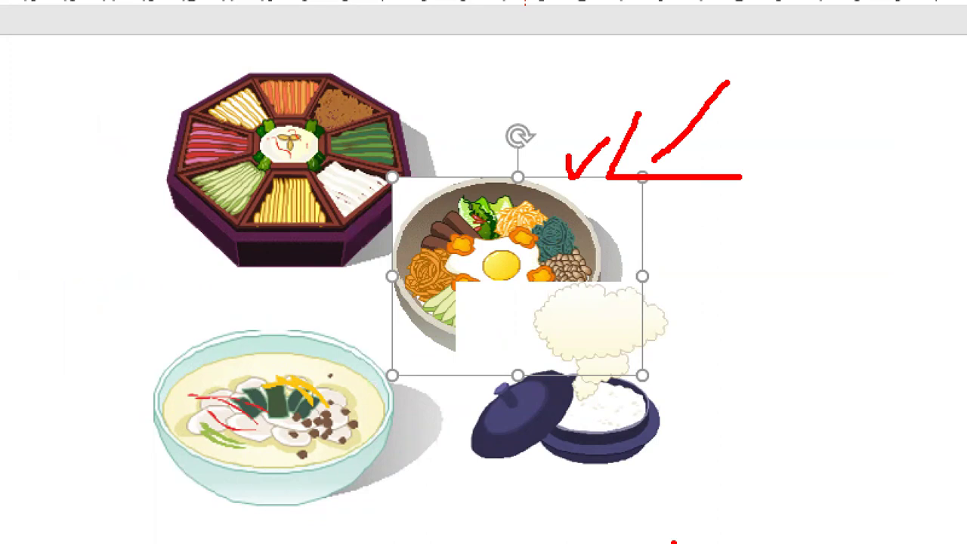
key("Escape")
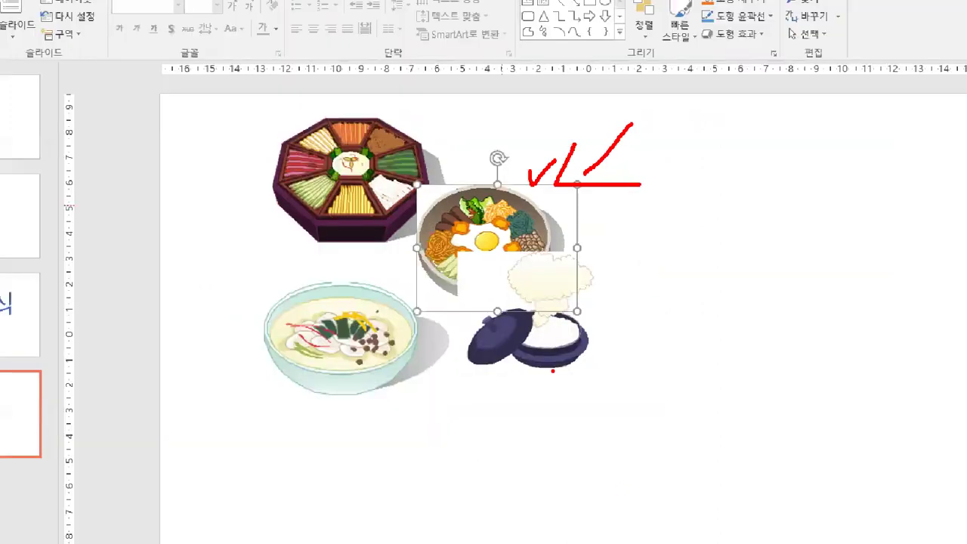
left_click(594, 256)
left_click_drag(481, 225, 505, 176)
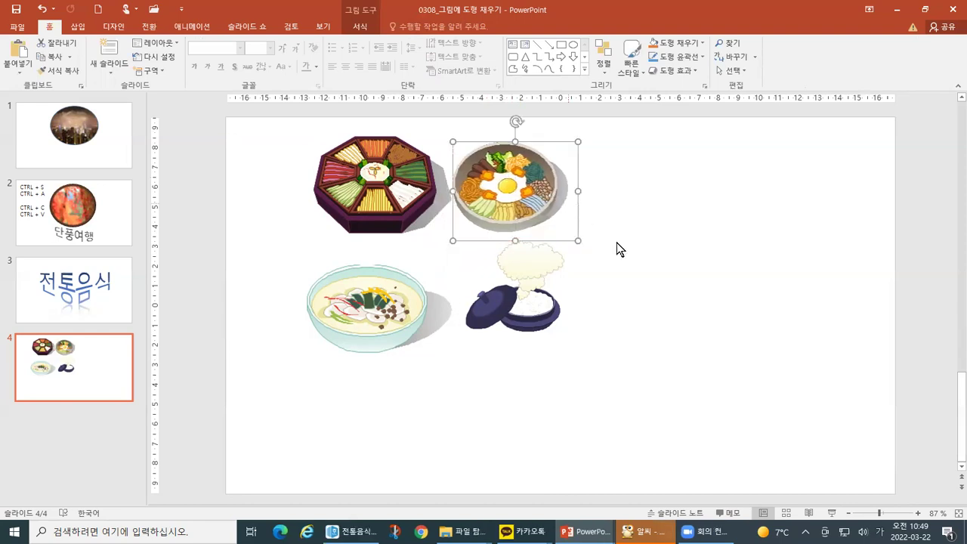
left_click(718, 242)
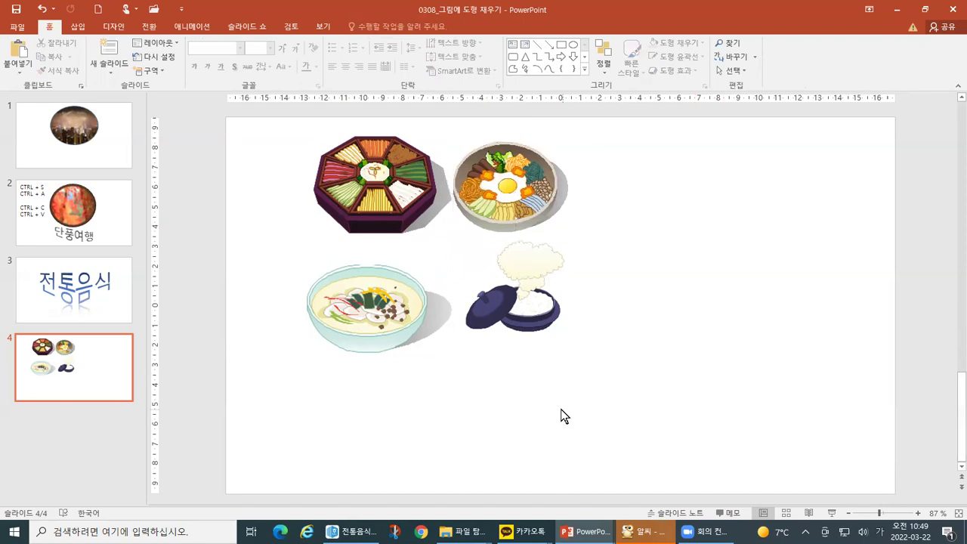
left_click_drag(399, 330, 412, 312)
left_click_drag(522, 329, 513, 321)
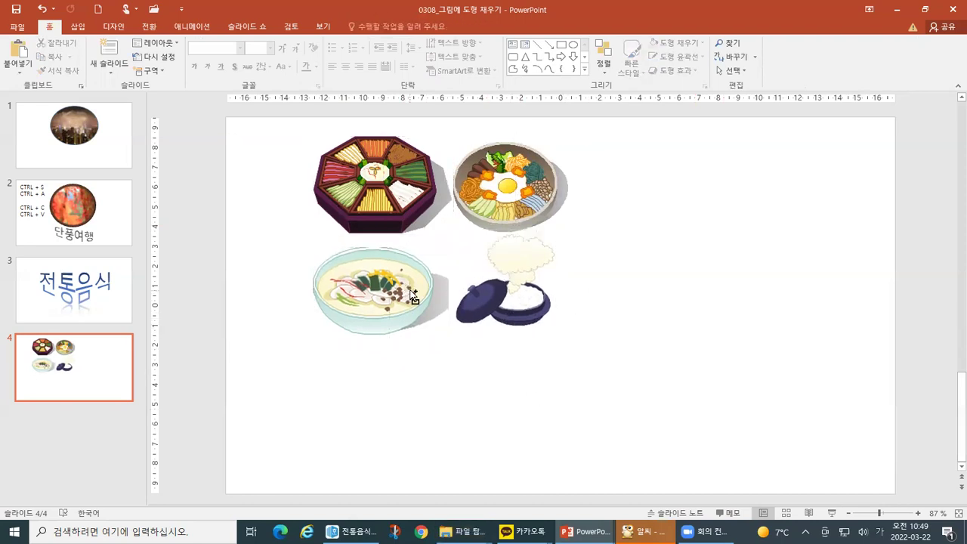
- Try aligning all four food pictures with a single alignment command, and undo it
left_click(410, 294)
left_click(503, 291, "shift")
key("ctrl+a")
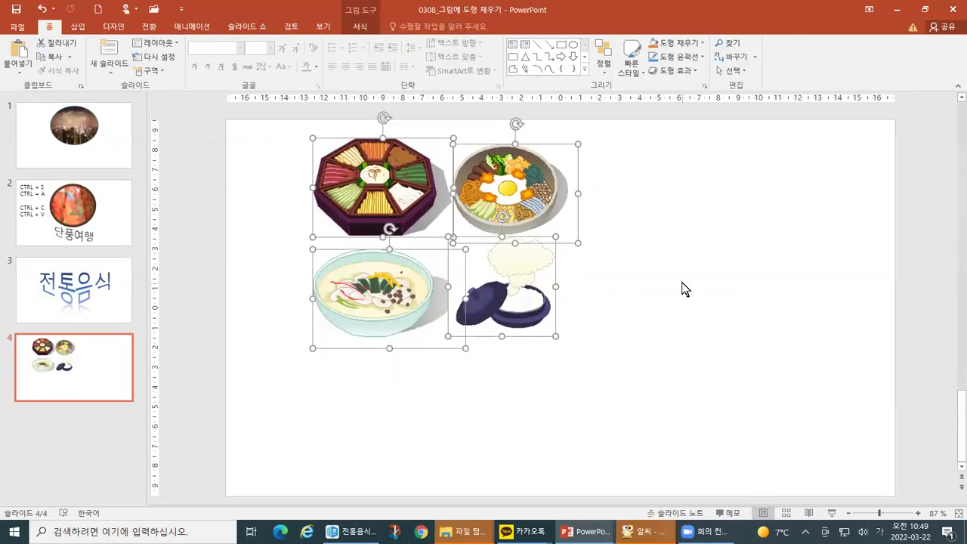
left_click(346, 29)
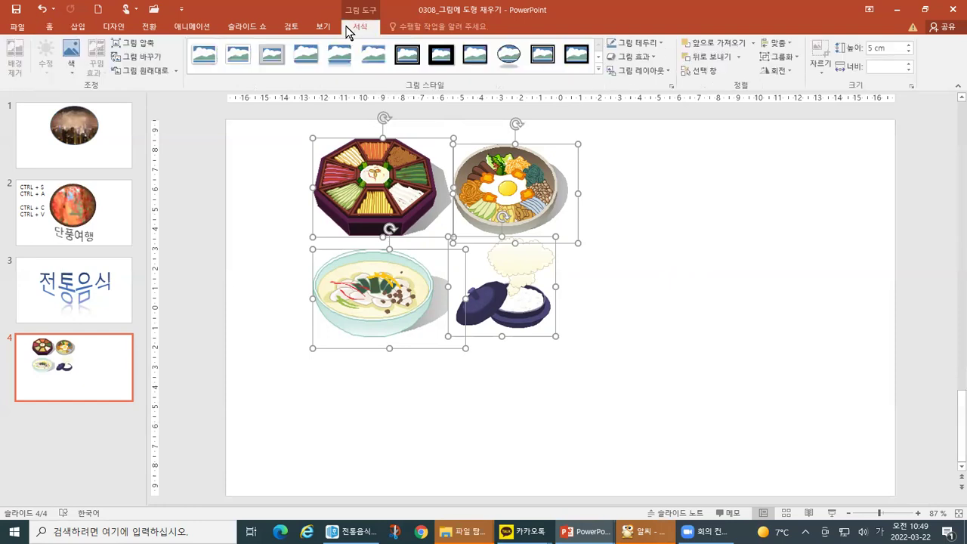
left_click(781, 52)
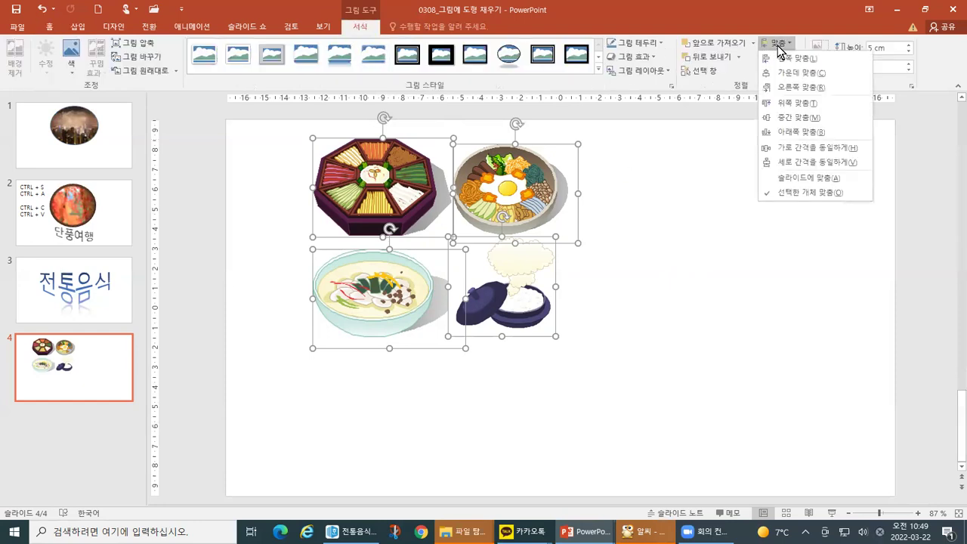
left_click(780, 112)
key("ctrl+z")
left_click(684, 185)
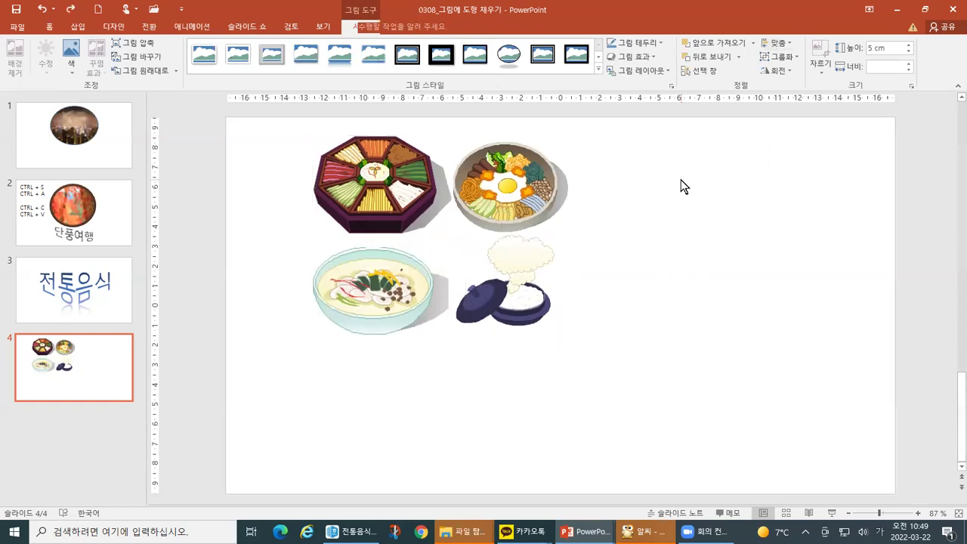
- Center-align (가운데 맞춤) the octagonal platter and the soup bowl beneath it on a common vertical axis
left_click(352, 167)
left_click(380, 293, "shift")
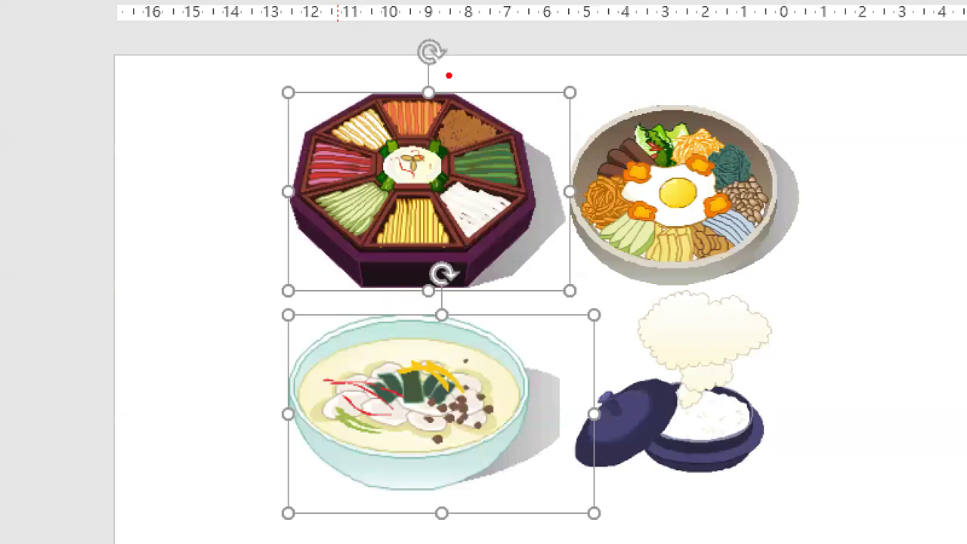
left_click_drag(429, 66, 424, 535)
left_click_drag(476, 197, 505, 194)
left_click_drag(475, 337, 497, 349)
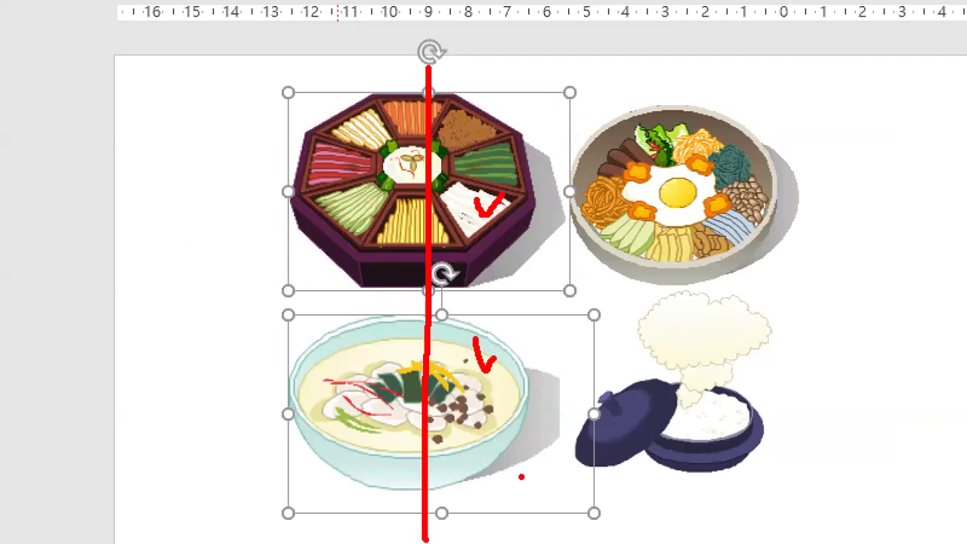
left_click_drag(674, 372, 687, 423)
left_click_drag(659, 129, 718, 224)
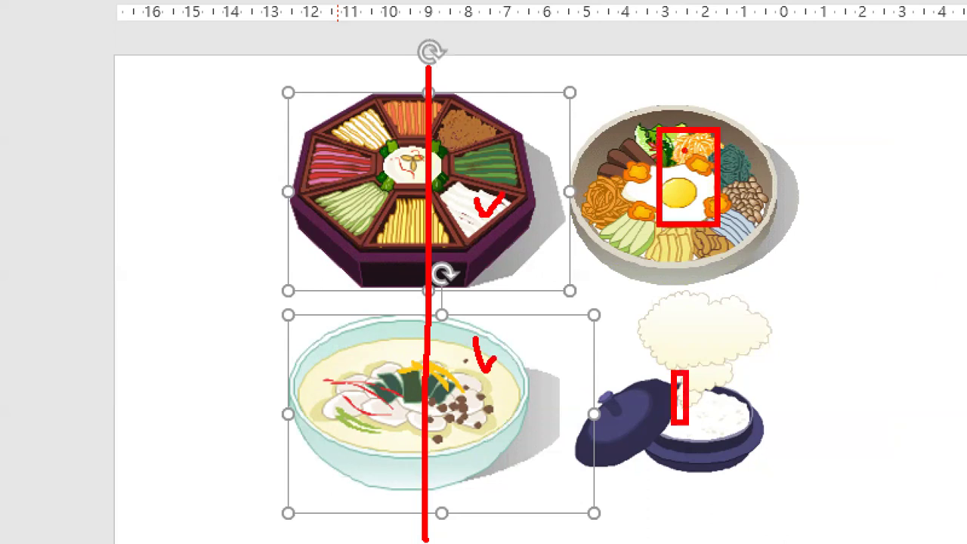
left_click_drag(597, 51, 780, 540)
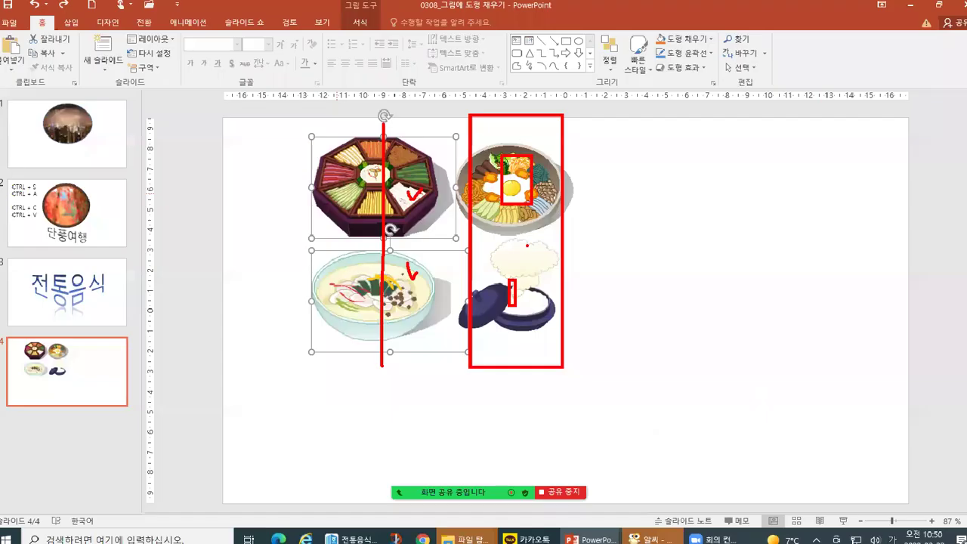
left_click(362, 27)
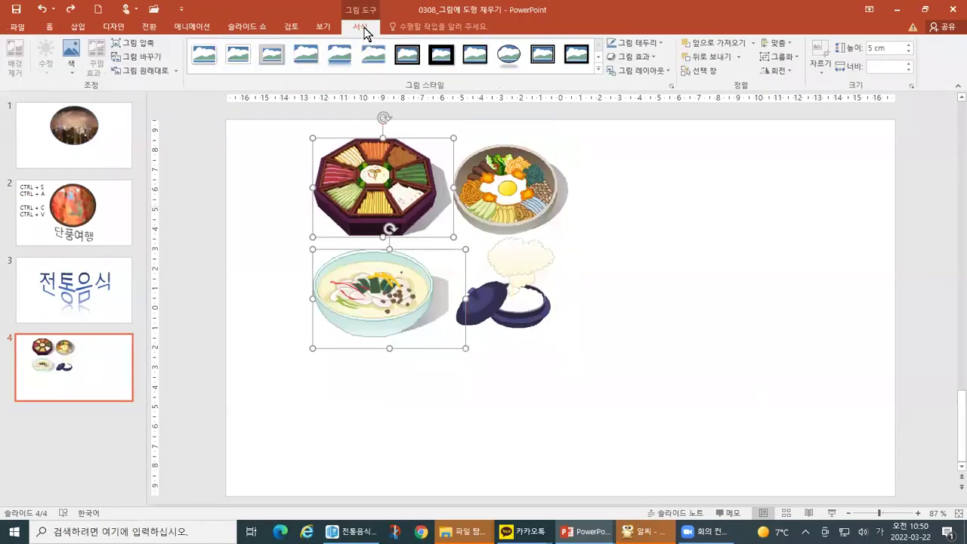
left_click(777, 43)
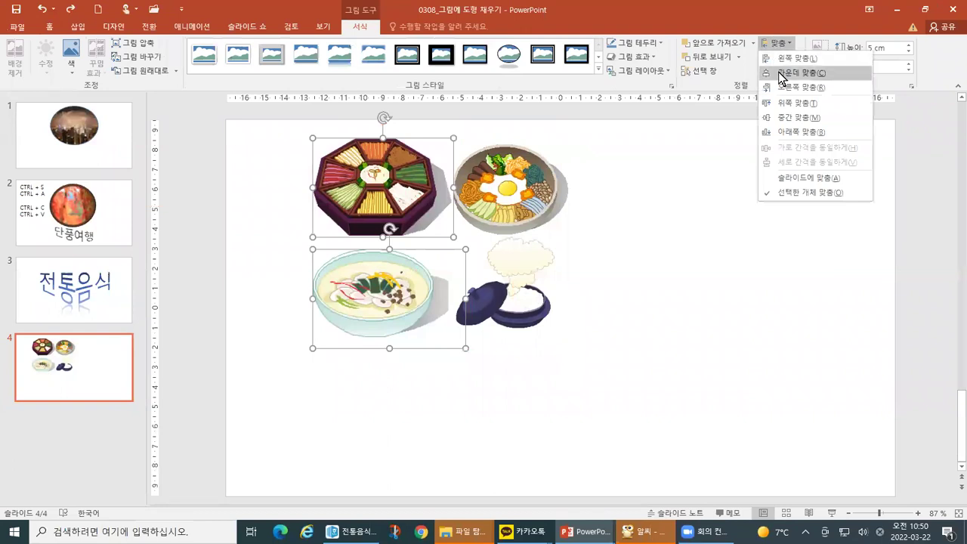
left_click(782, 72)
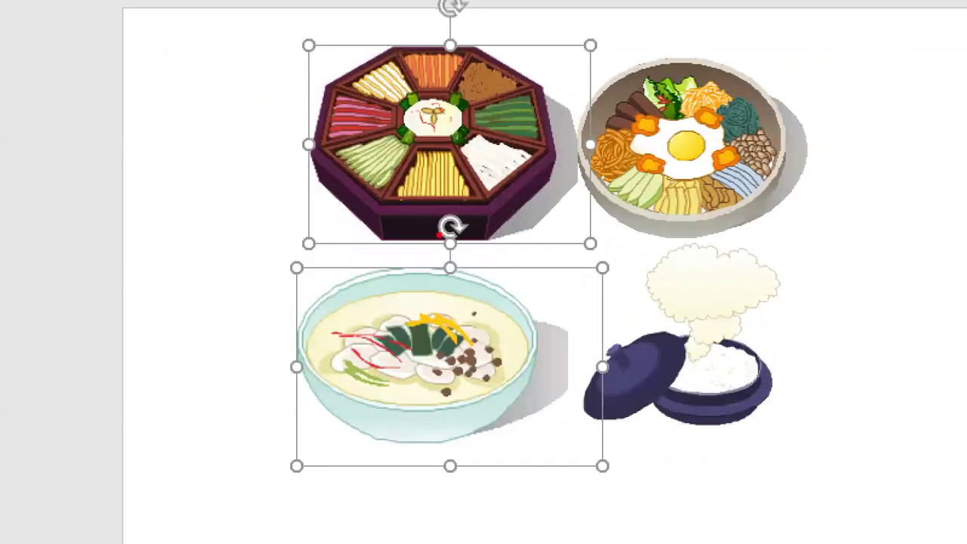
left_click_drag(383, 232, 404, 260)
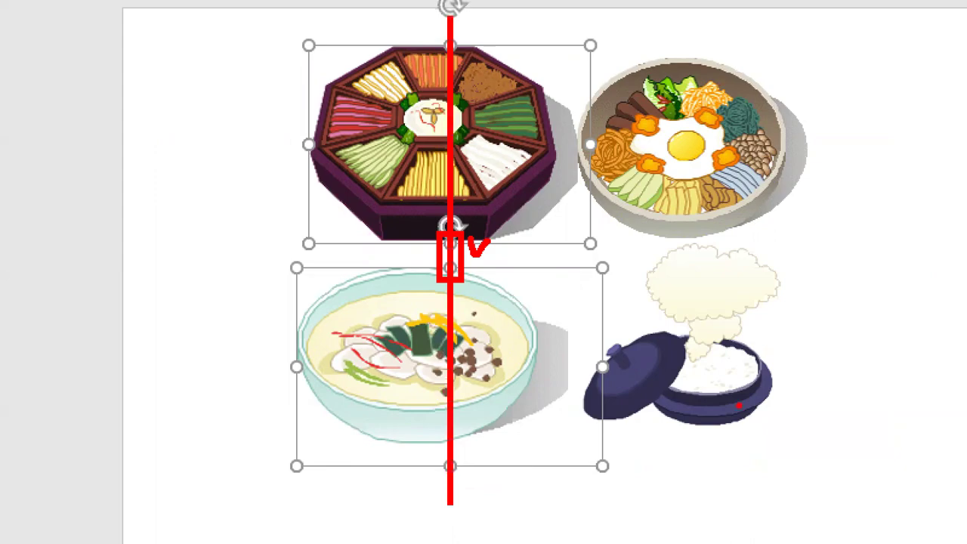
key("Escape")
- Center-align (가운데 맞춤) the bibimbap bowl and the rice pot beneath it on a common vertical axis
left_click(704, 171)
left_click(519, 281, "shift")
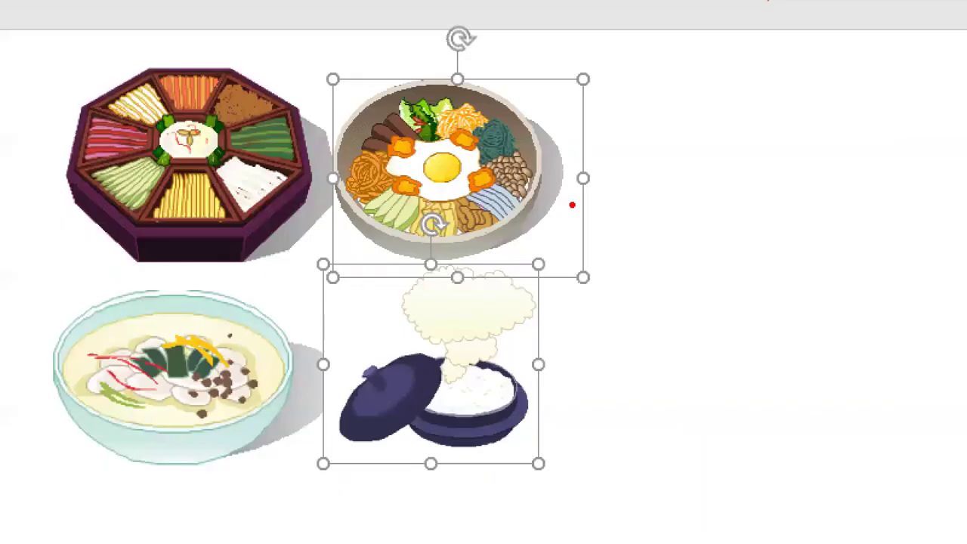
mouse_move(479, 130)
left_mouse_down()
mouse_move(485, 148)
mouse_move(507, 120)
left_mouse_up()
left_click_drag(454, 434, 493, 401)
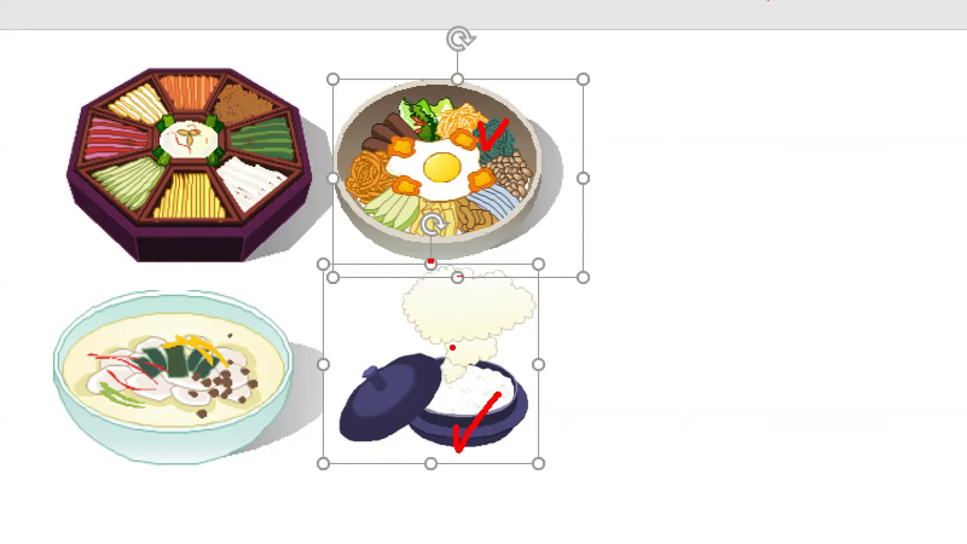
key("Escape")
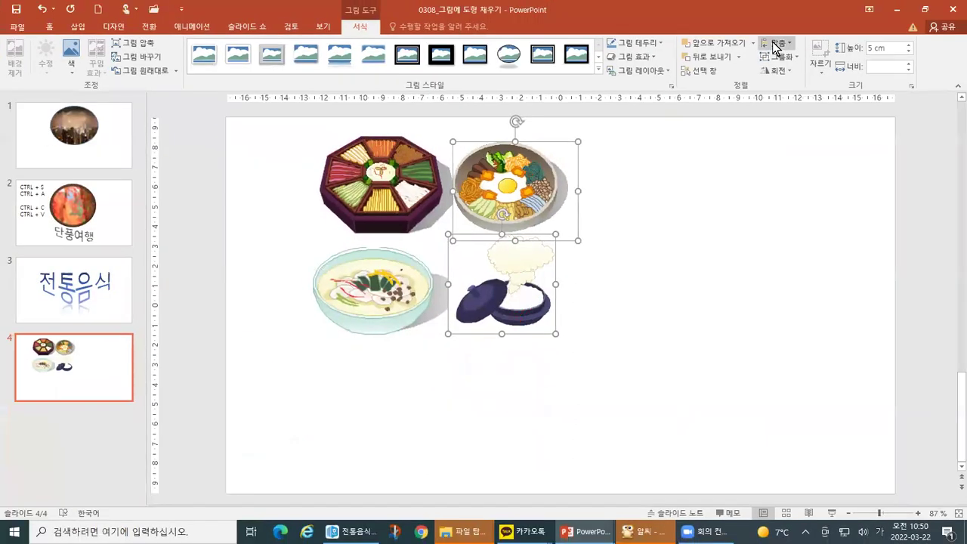
left_click(774, 44)
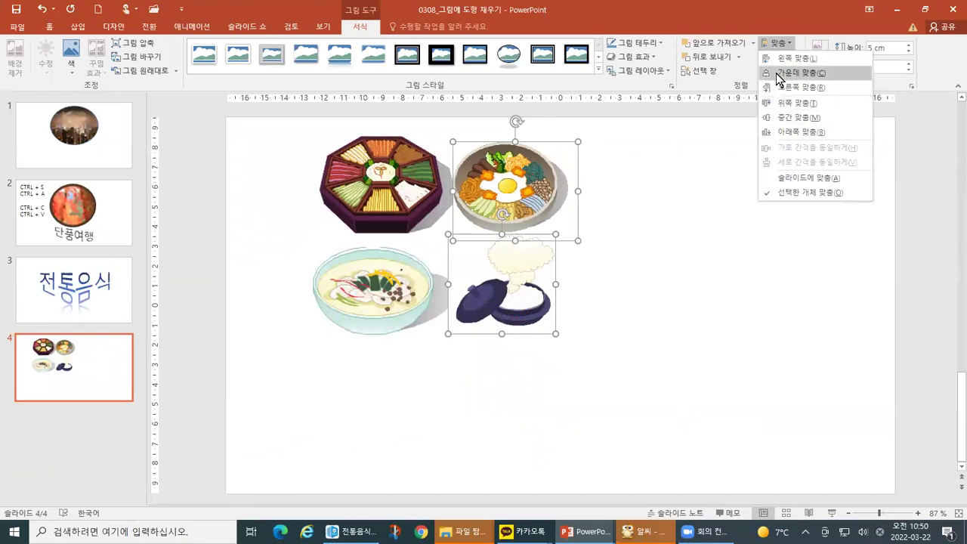
left_click(776, 72)
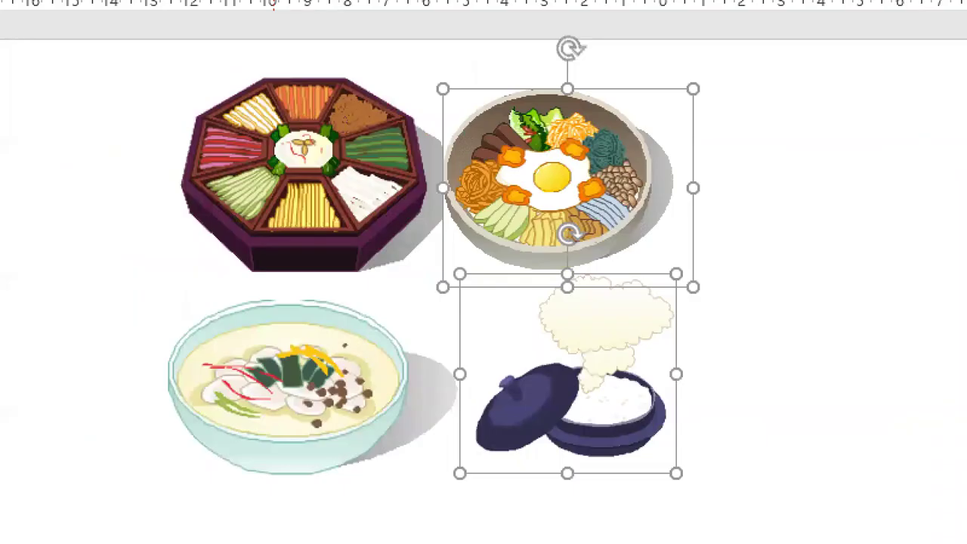
left_click_drag(564, 61, 570, 496)
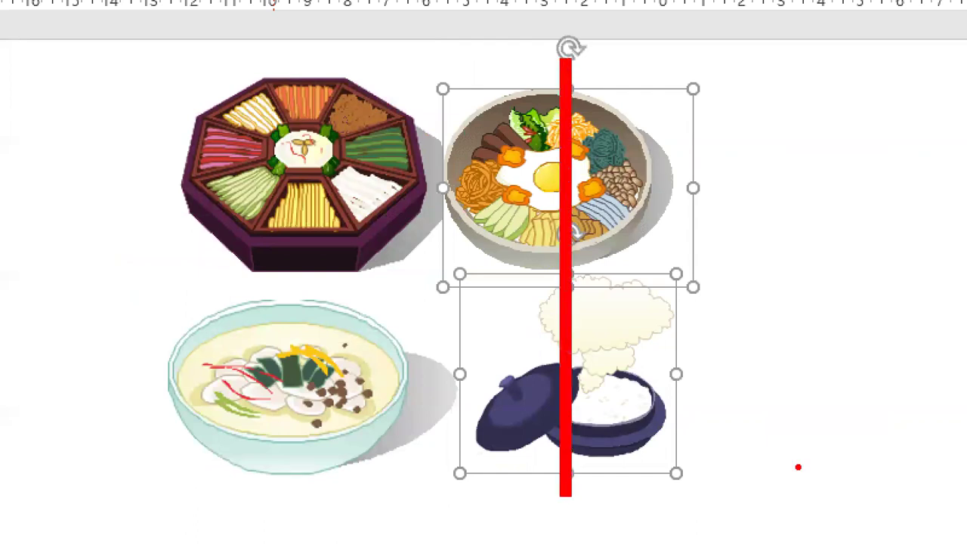
- Middle-align (중간 맞춤) the octagonal platter and the bibimbap bowl beside it on a common horizontal axis
left_click(432, 190)
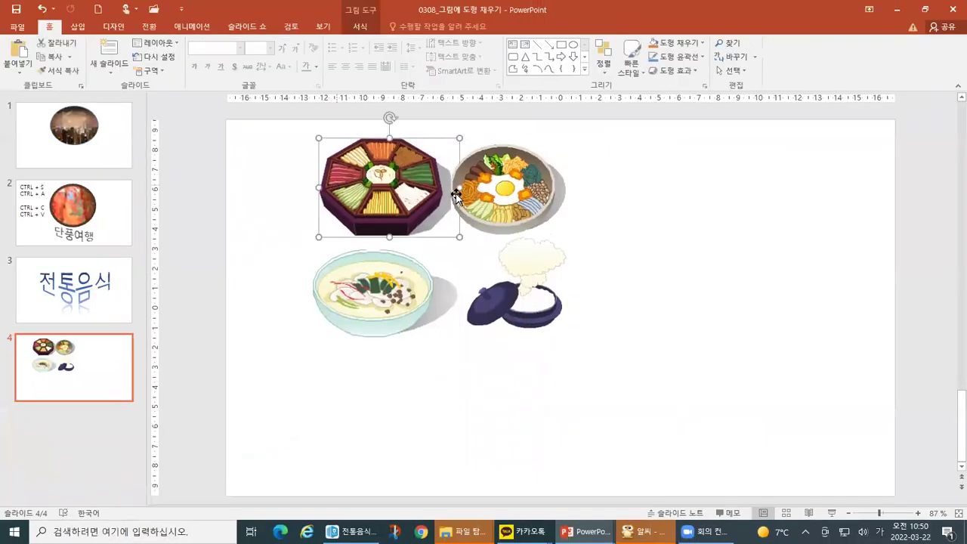
left_click(517, 187, "shift")
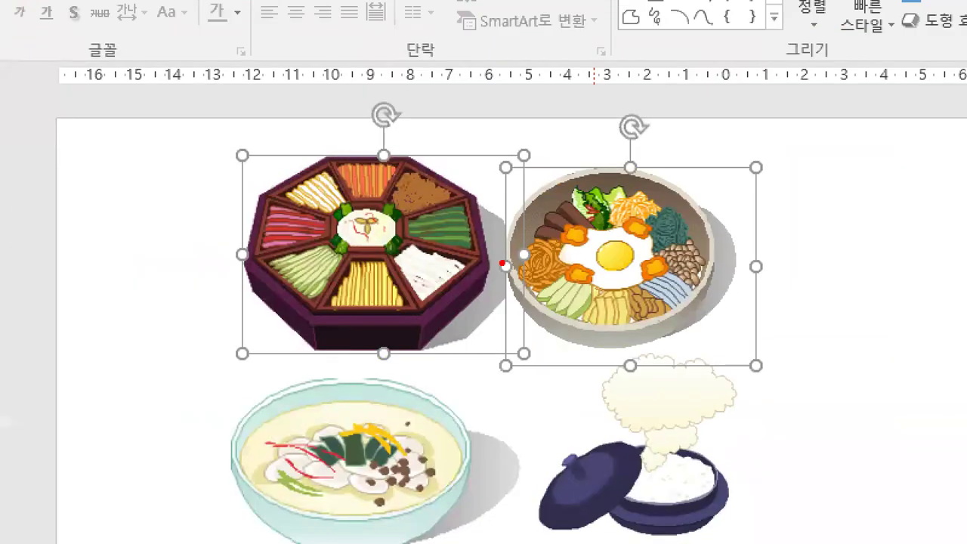
left_click(520, 254)
left_click_drag(206, 257, 903, 260)
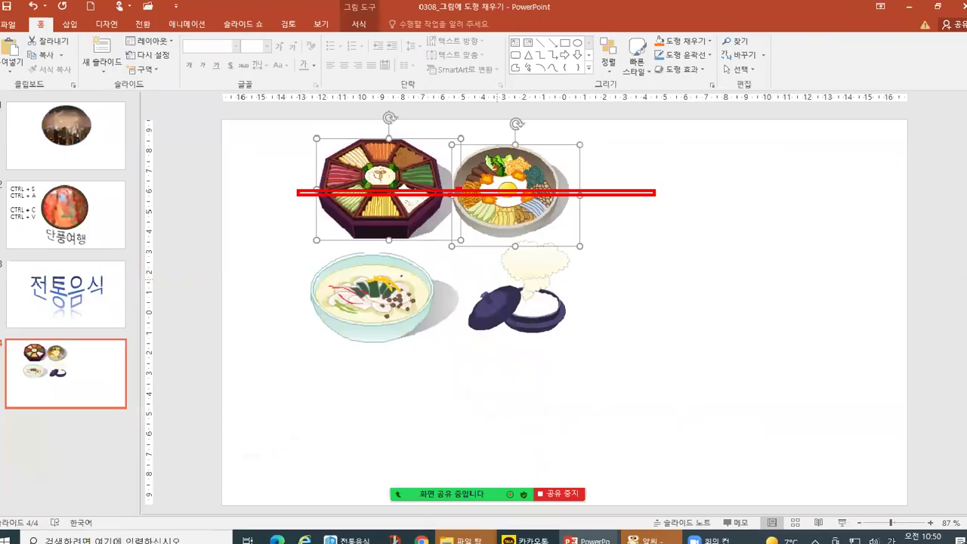
key("Escape")
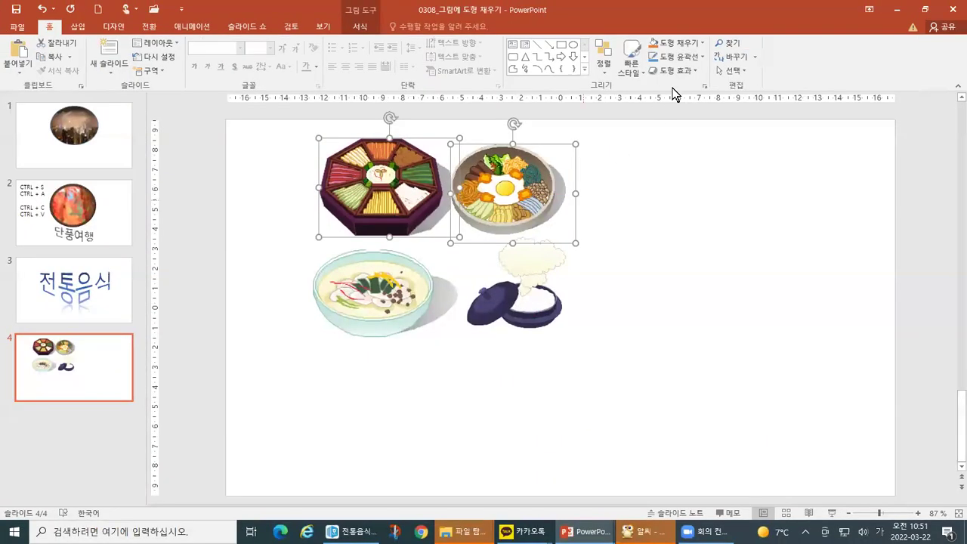
left_click(361, 28)
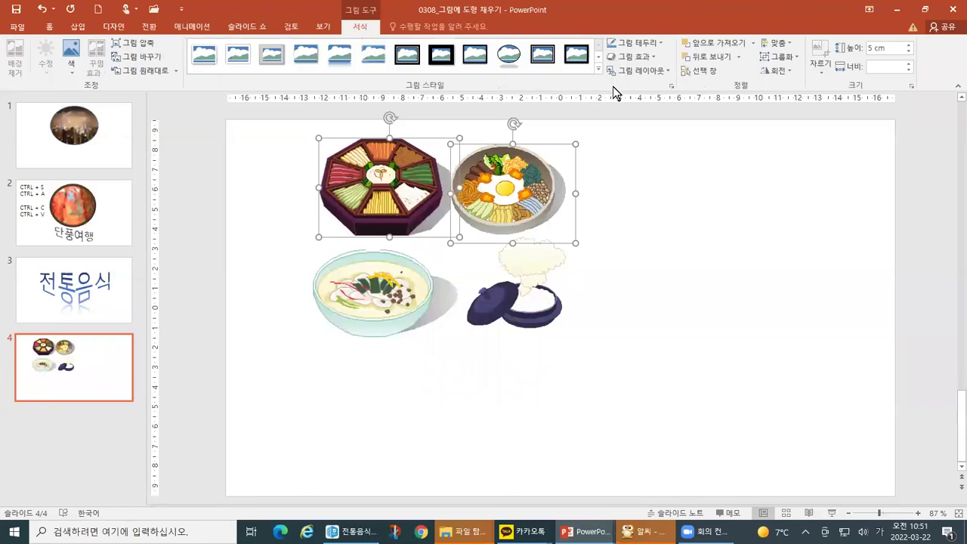
left_click(789, 47)
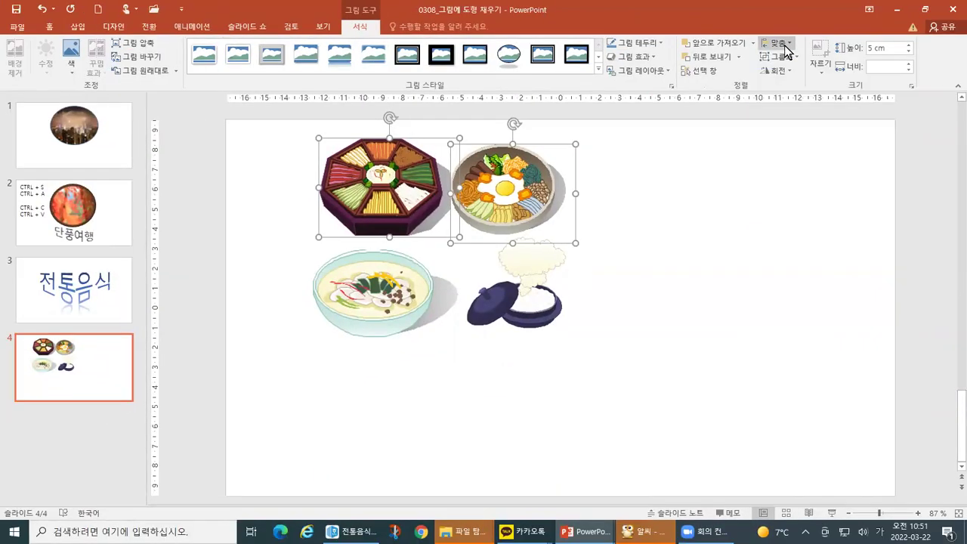
left_click(684, 87)
left_click(786, 118)
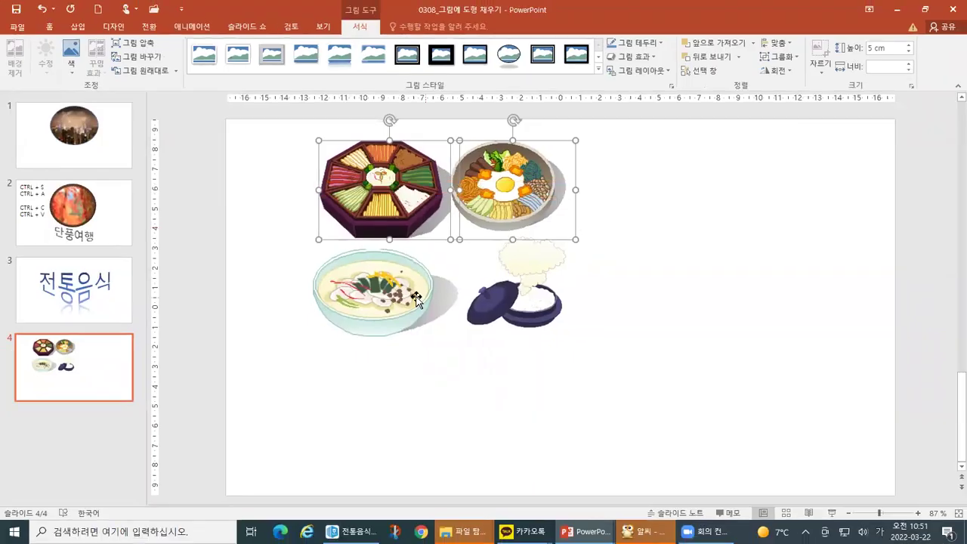
- Middle-align (중간 맞춤) the soup bowl and the rice pot beside it on a common horizontal axis
left_click(443, 415)
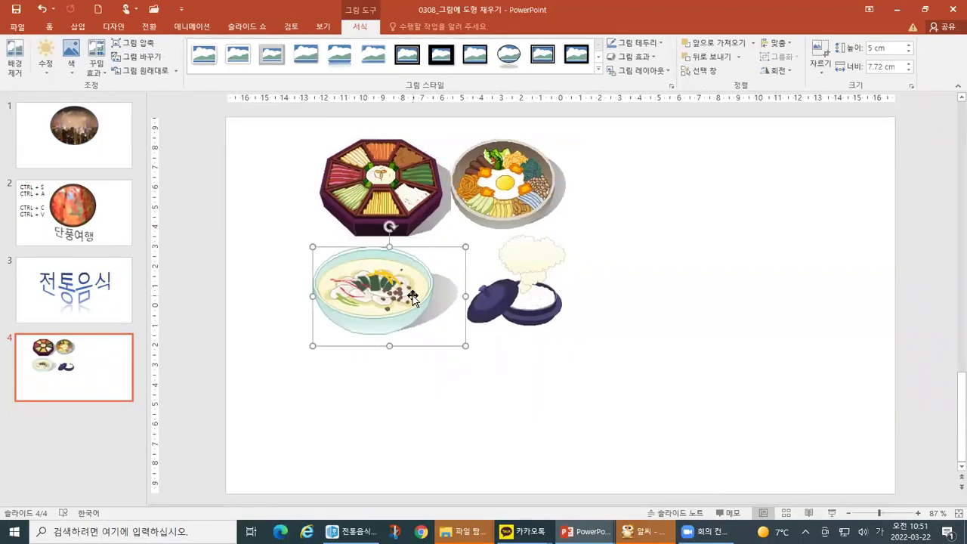
left_click(505, 291, "shift")
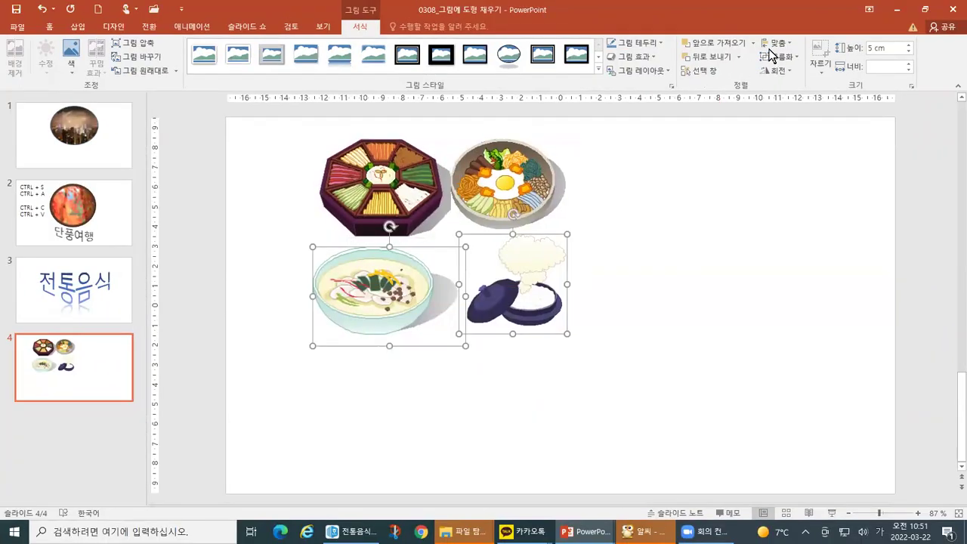
left_click(777, 44)
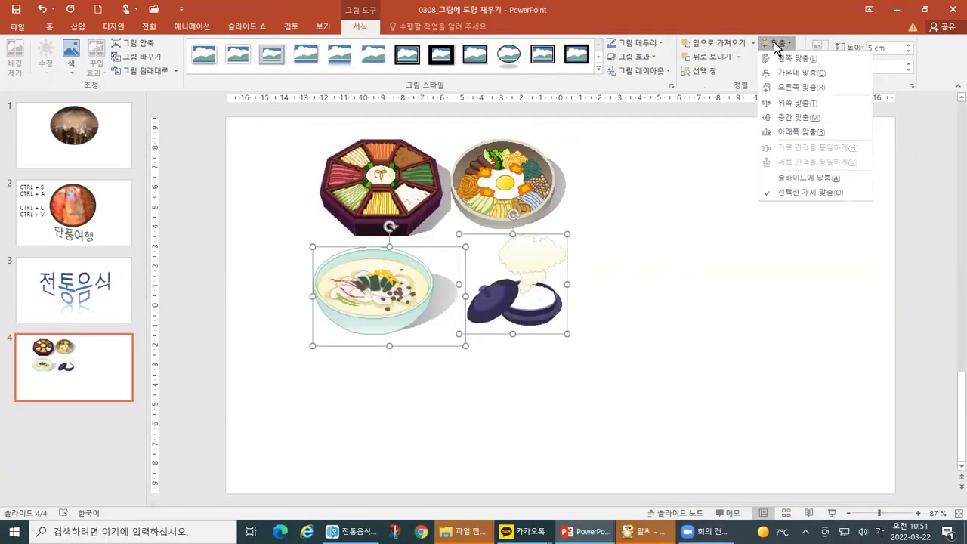
left_click(781, 120)
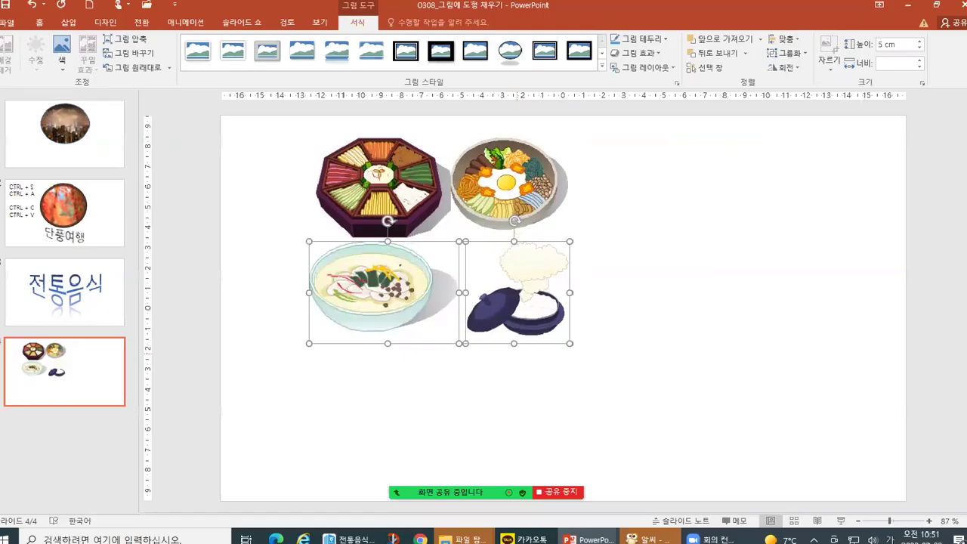
key("ctrl+a")
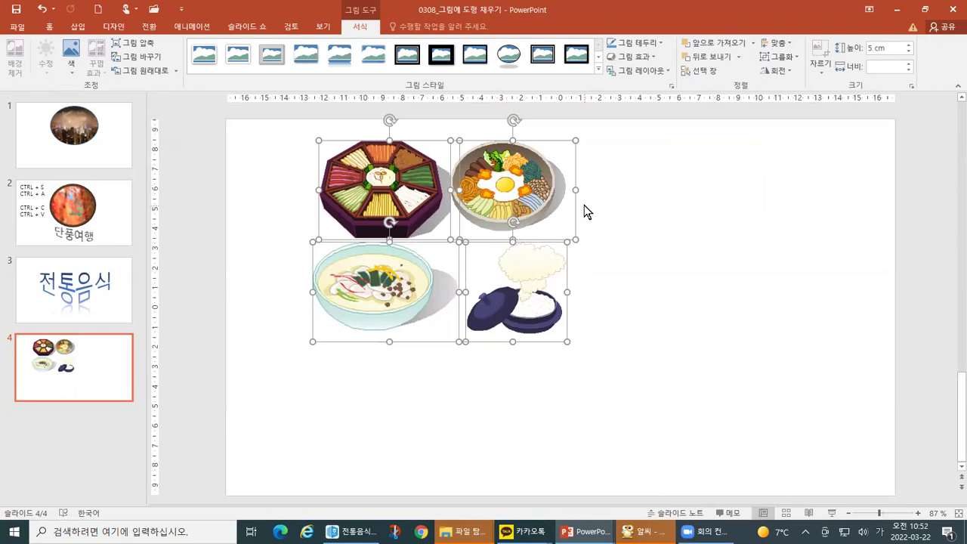
left_click(779, 43)
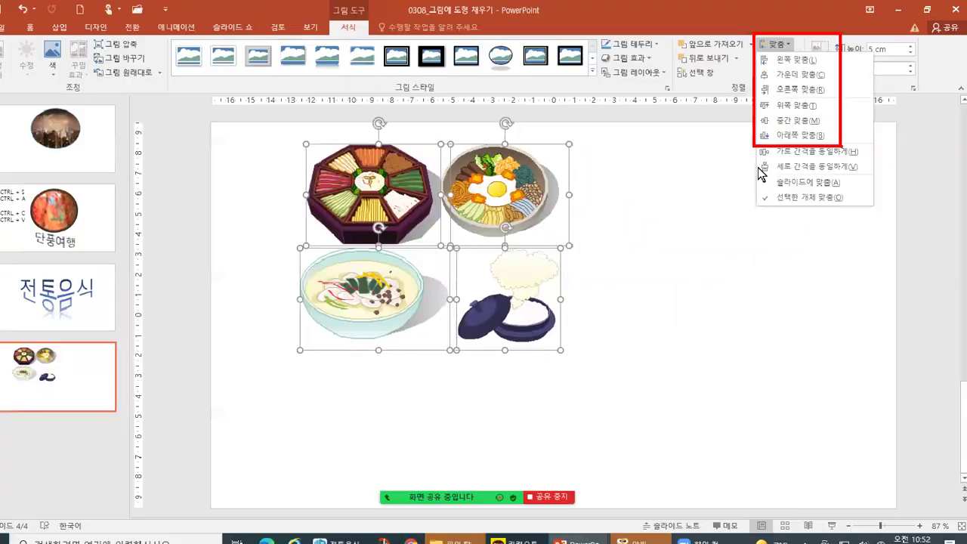
left_click(432, 424)
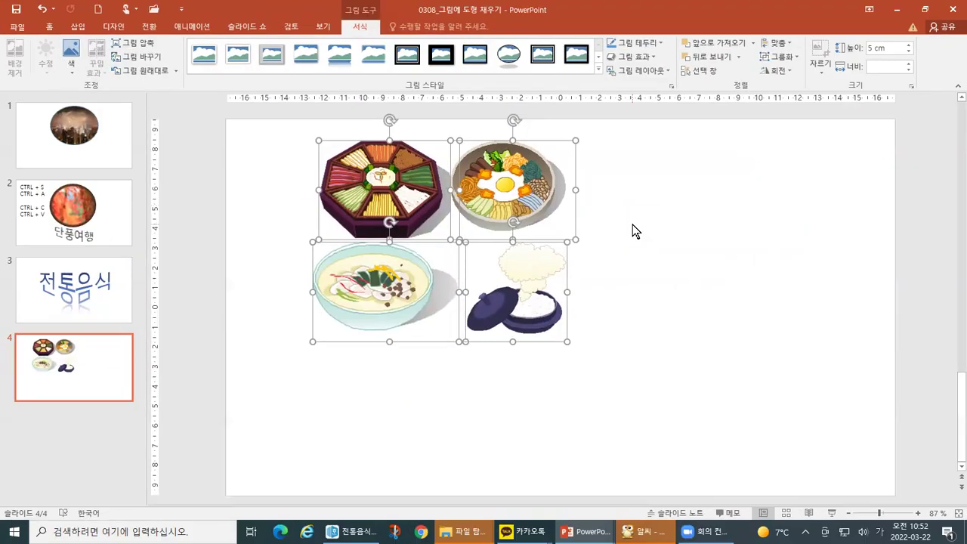
left_click(598, 251)
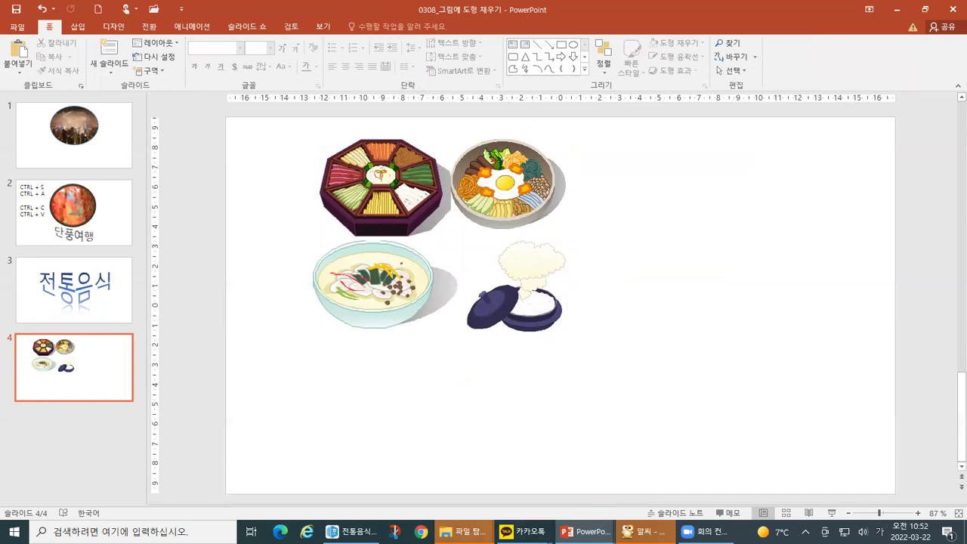
- Examine the red 우리나라 전통음식 label below the food pictures in the 정보화 표지 presentation, and return to the 0308 file
left_click(585, 531)
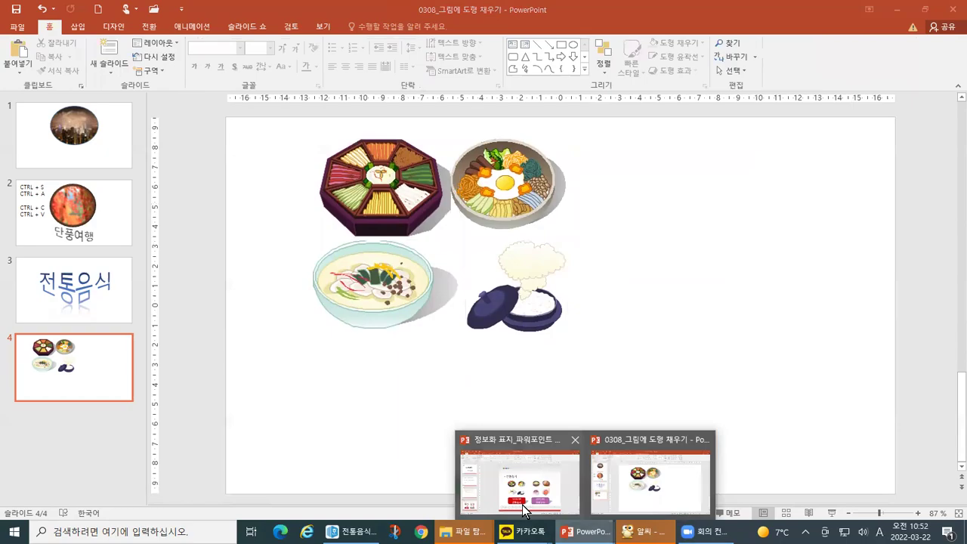
left_click(526, 511)
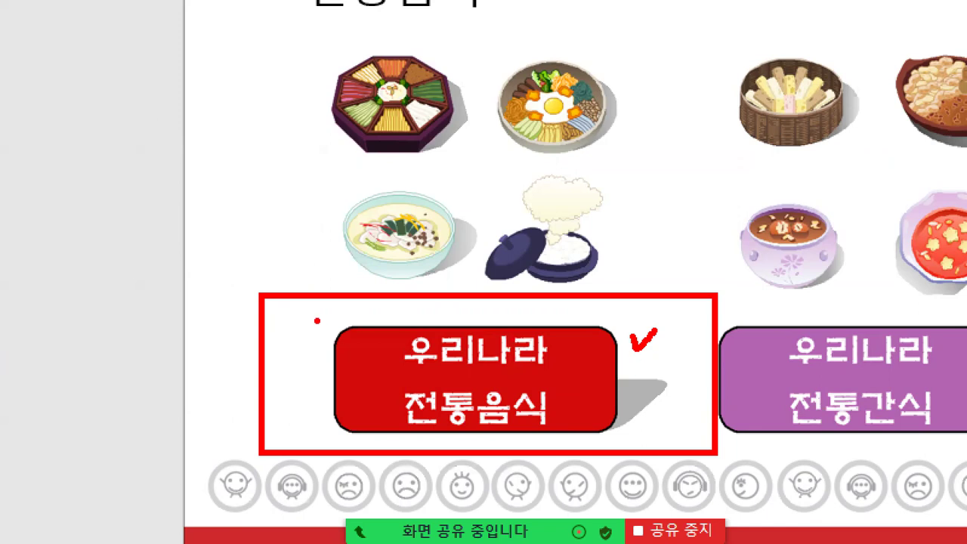
left_click_drag(317, 320, 635, 435)
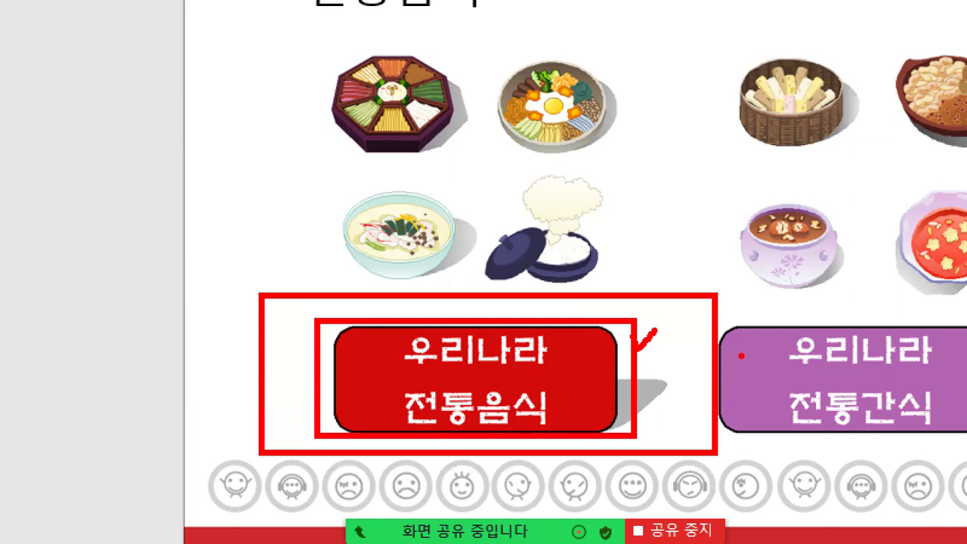
key("alt+Tab")
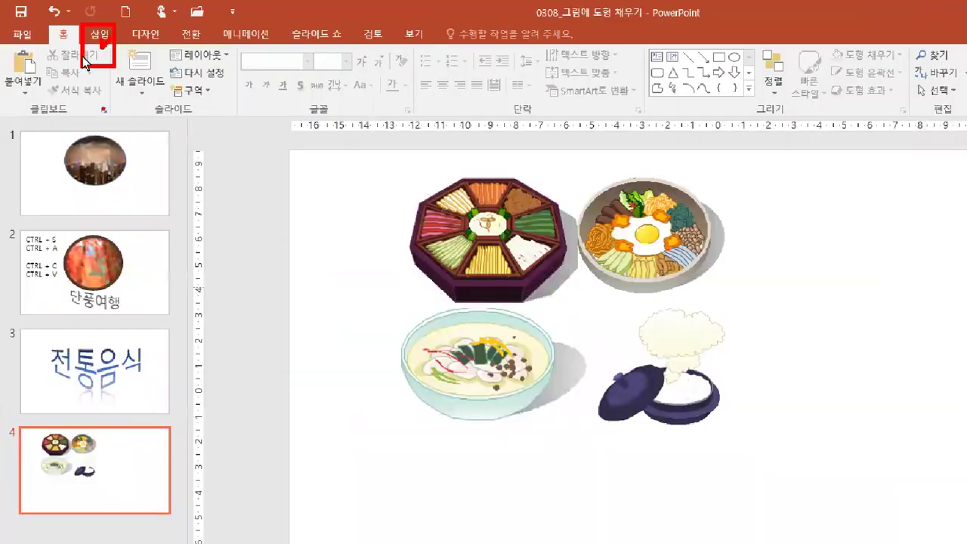
- Draw a rounded rectangle about 11.1 cm wide and 3.7 cm high just beneath the food pictures on slide 4
left_click(157, 54)
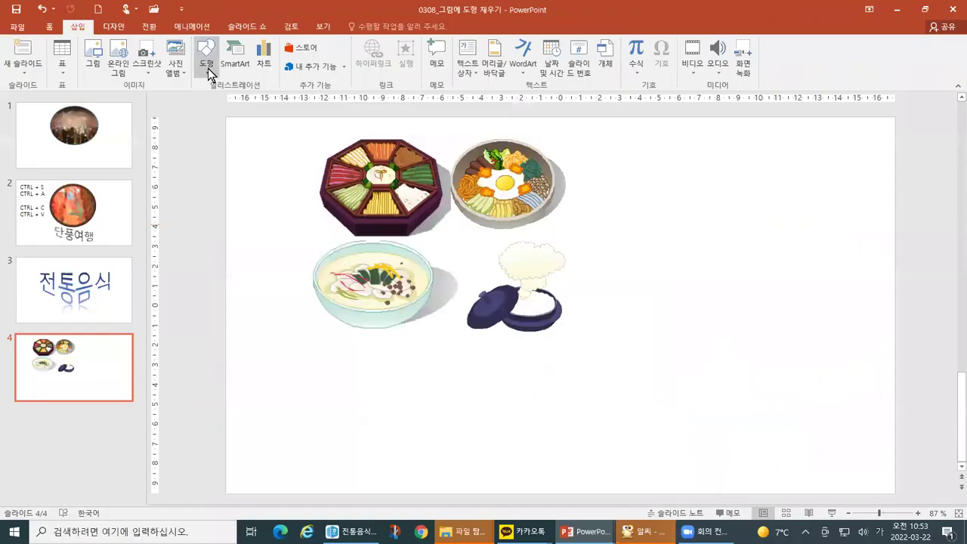
left_click(384, 148)
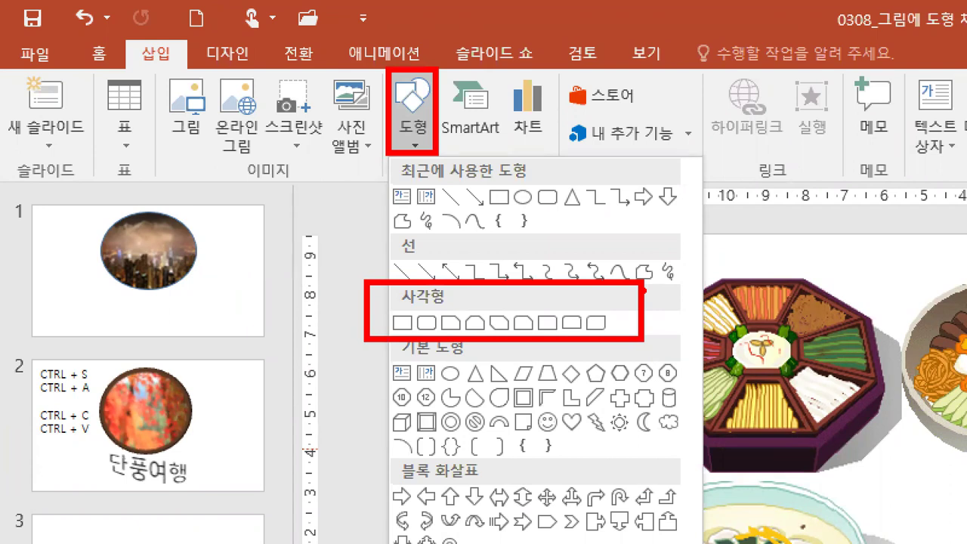
left_click_drag(426, 301, 446, 295)
key("Escape")
left_click(209, 70)
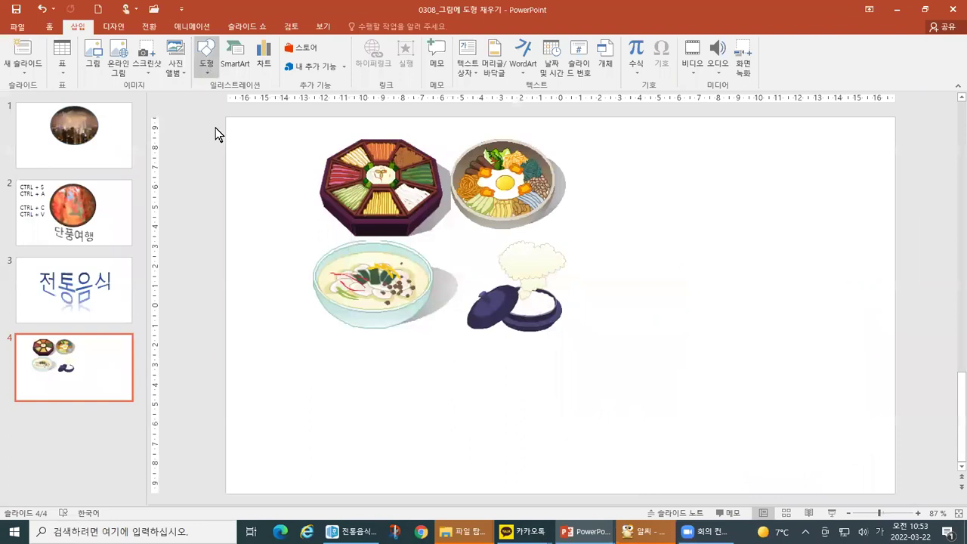
left_click(212, 163)
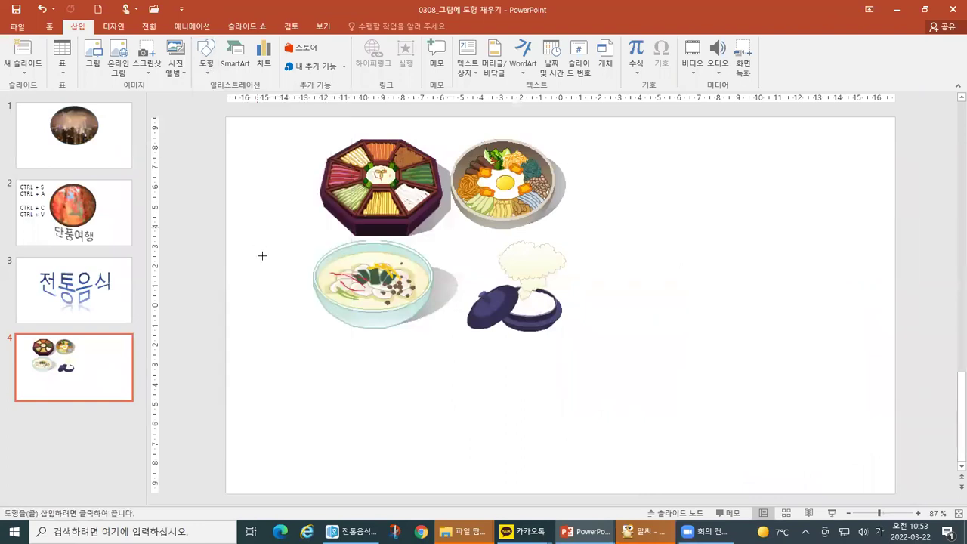
key("ctrl+1")
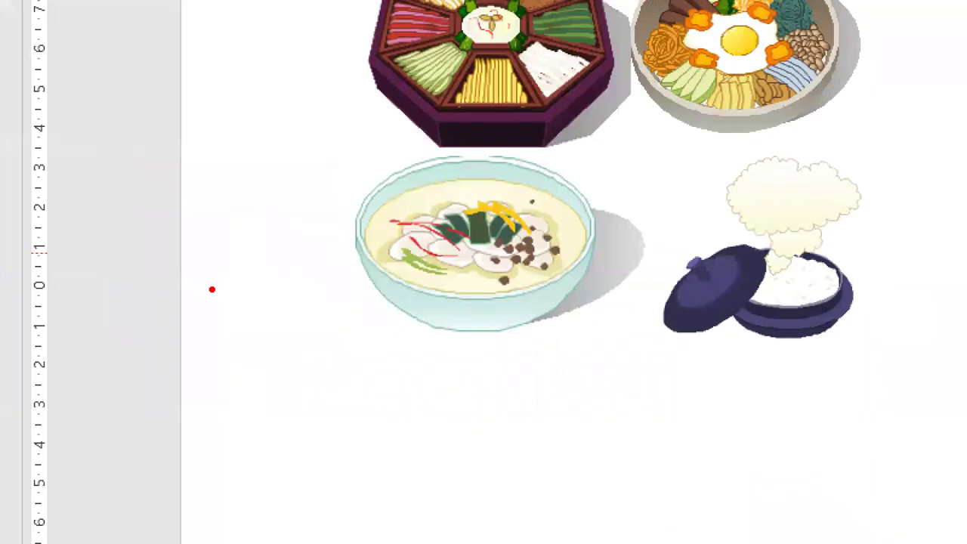
left_click_drag(238, 309, 273, 309)
left_click_drag(243, 259, 243, 317)
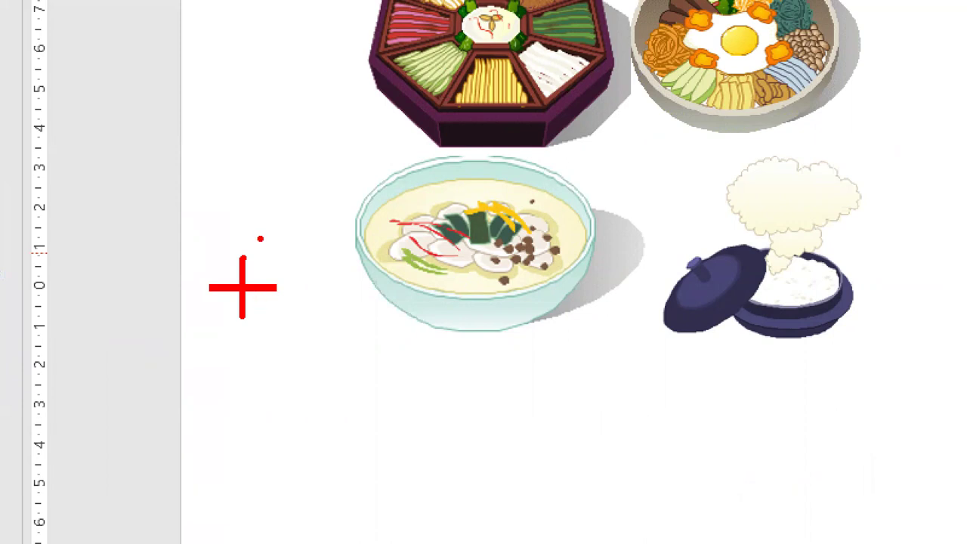
left_click_drag(258, 240, 291, 227)
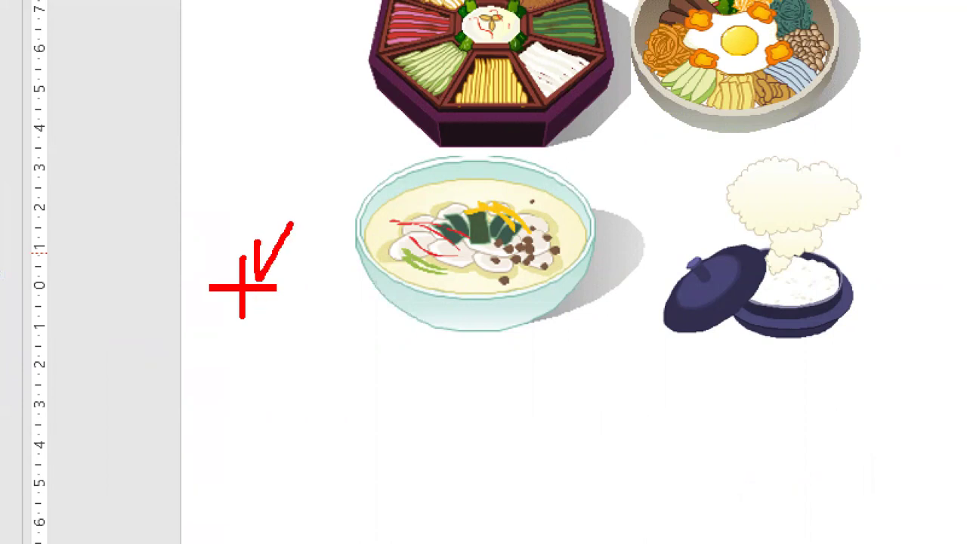
mouse_move(261, 301)
left_mouse_down()
mouse_move(524, 444)
mouse_move(626, 478)
left_mouse_up()
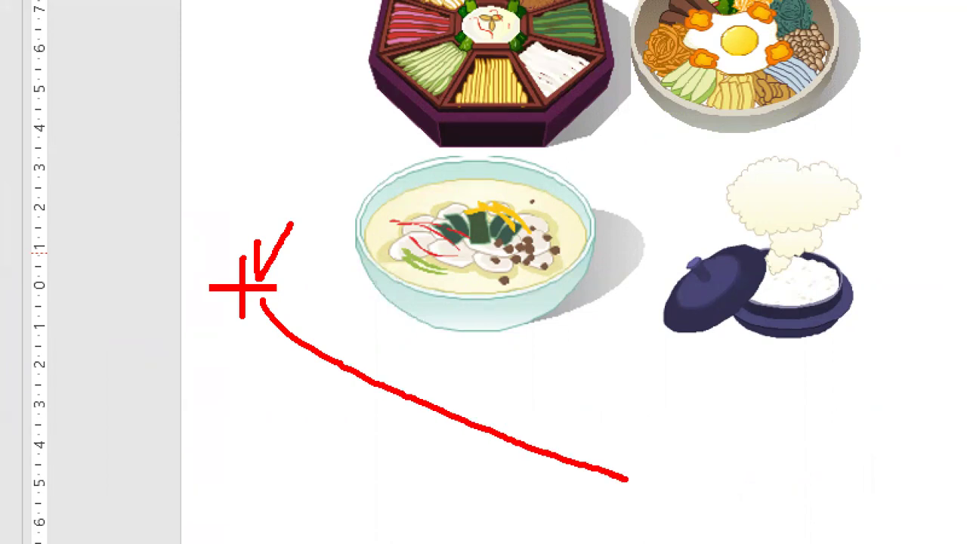
left_click_drag(240, 289, 629, 494)
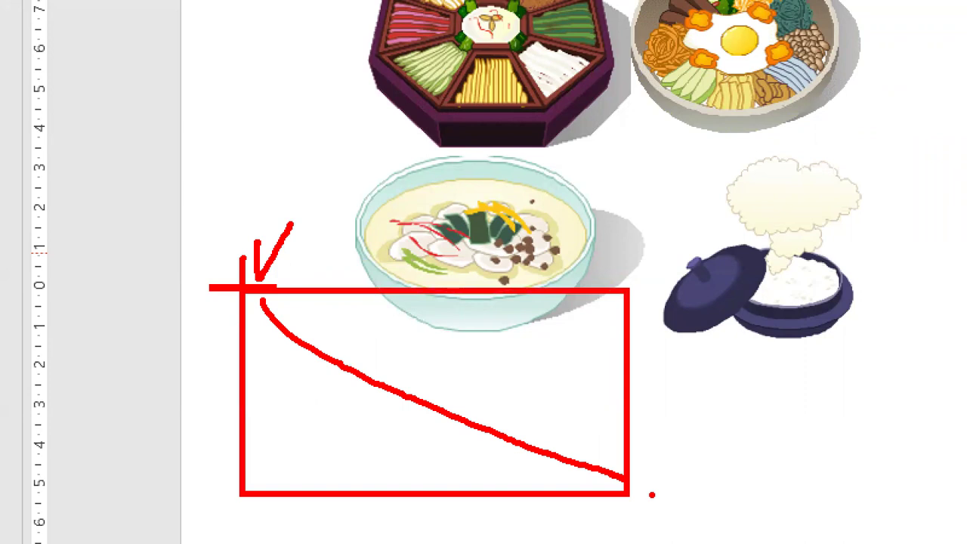
left_click_drag(287, 240, 315, 241)
mouse_move(262, 301)
left_mouse_down()
mouse_move(266, 319)
mouse_move(428, 410)
mouse_move(601, 465)
left_mouse_up()
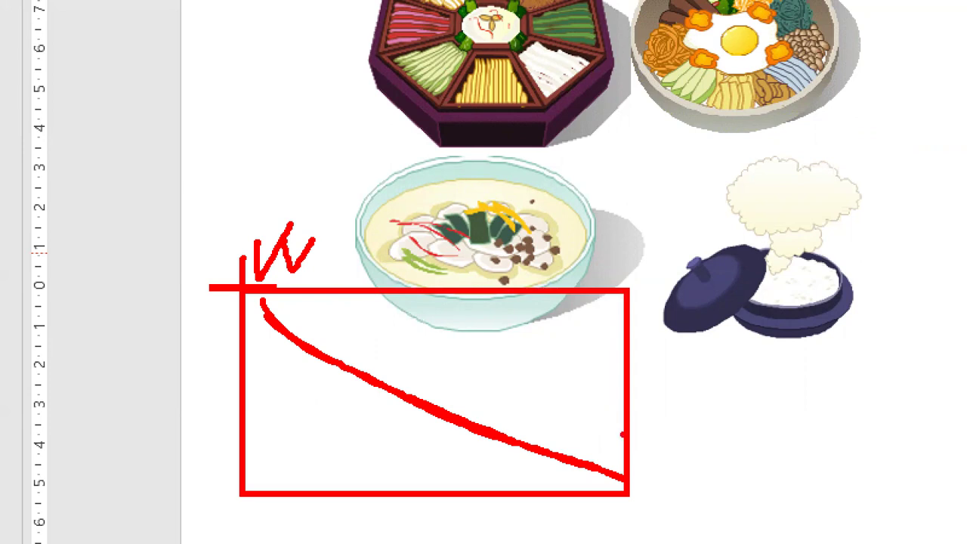
left_click_drag(601, 444, 660, 515)
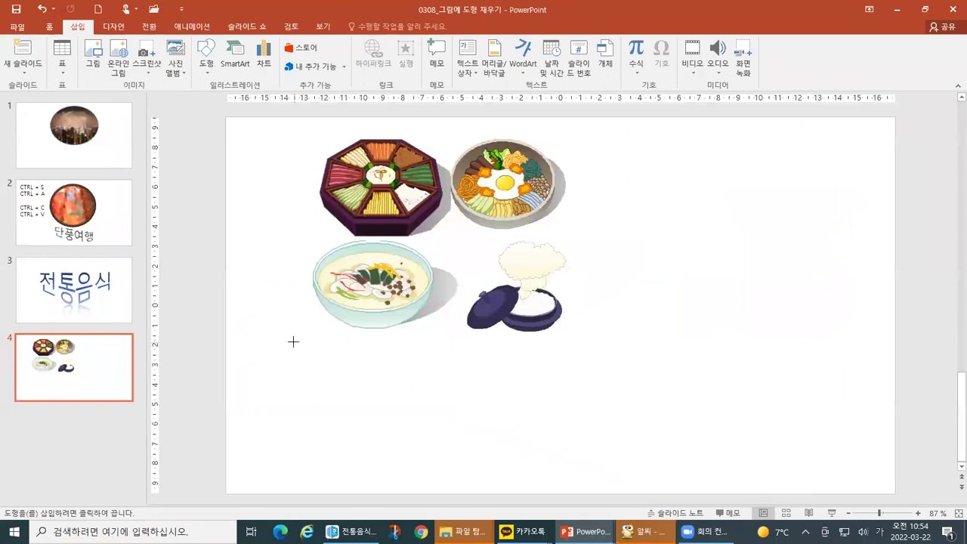
left_click_drag(294, 342, 523, 420)
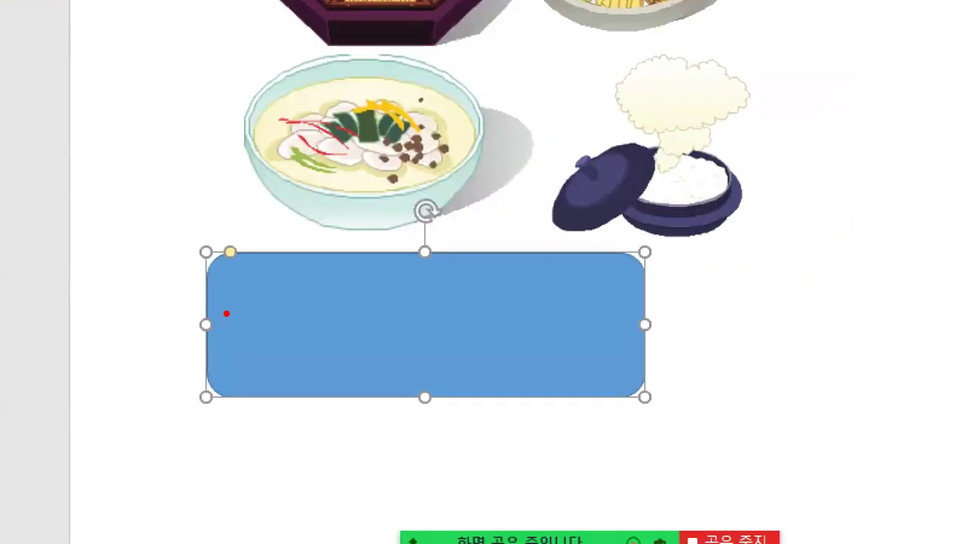
- Increase the rounded rectangle's corner rounding to the maximum so both ends form semicircles
mouse_move(210, 266)
left_mouse_down()
mouse_move(324, 319)
mouse_move(643, 393)
left_mouse_up()
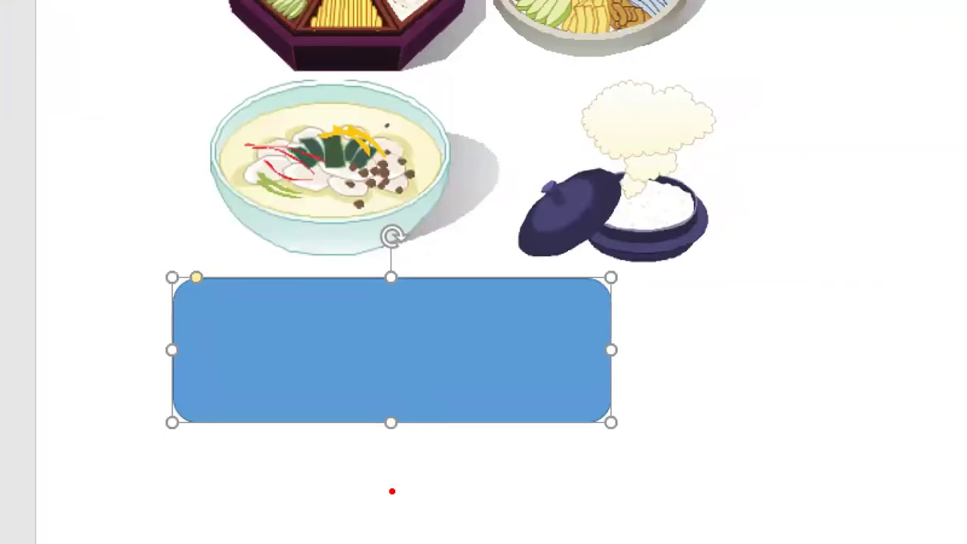
left_click_drag(117, 263, 156, 295)
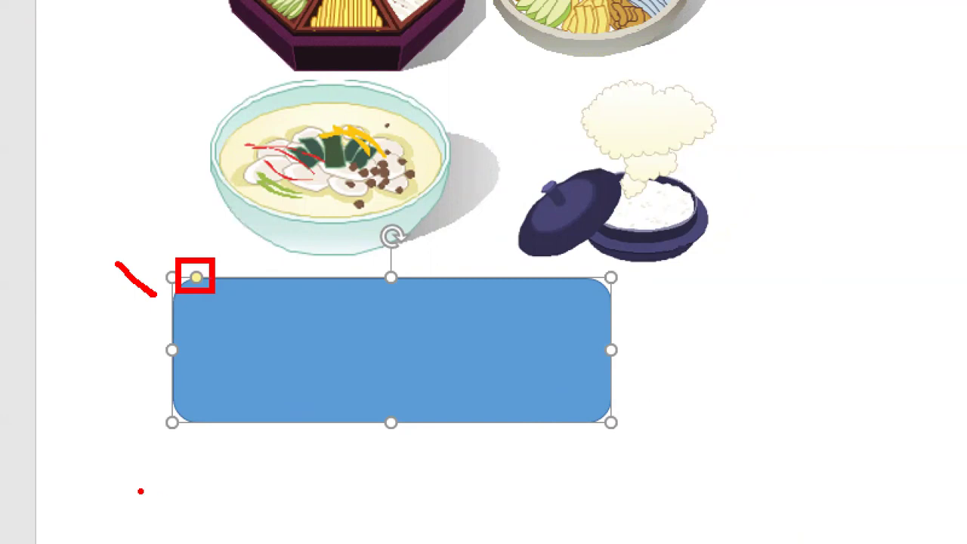
mouse_move(188, 229)
left_mouse_down()
mouse_move(189, 242)
mouse_move(208, 217)
left_mouse_up()
mouse_move(570, 278)
left_mouse_down()
mouse_move(607, 304)
mouse_move(609, 340)
left_mouse_up()
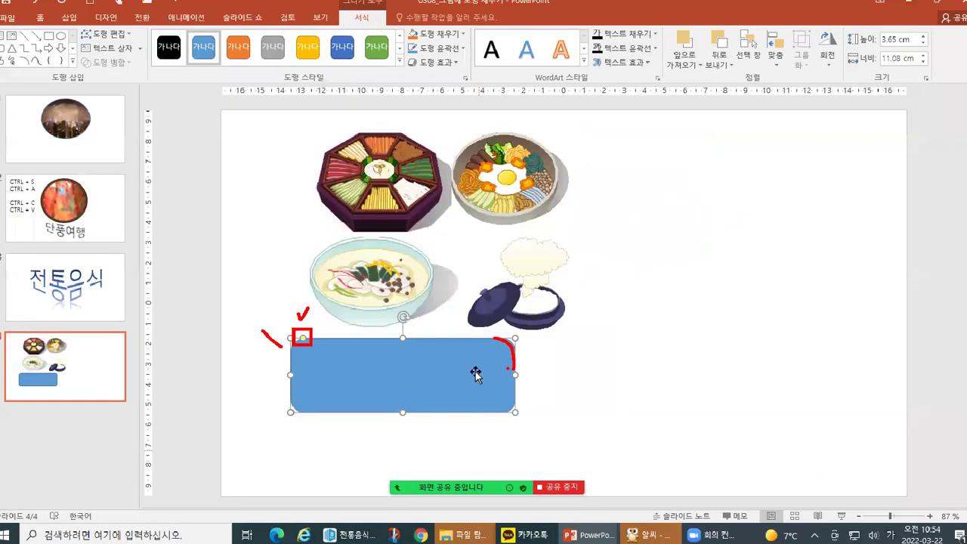
key("Escape")
left_click_drag(306, 342, 355, 343)
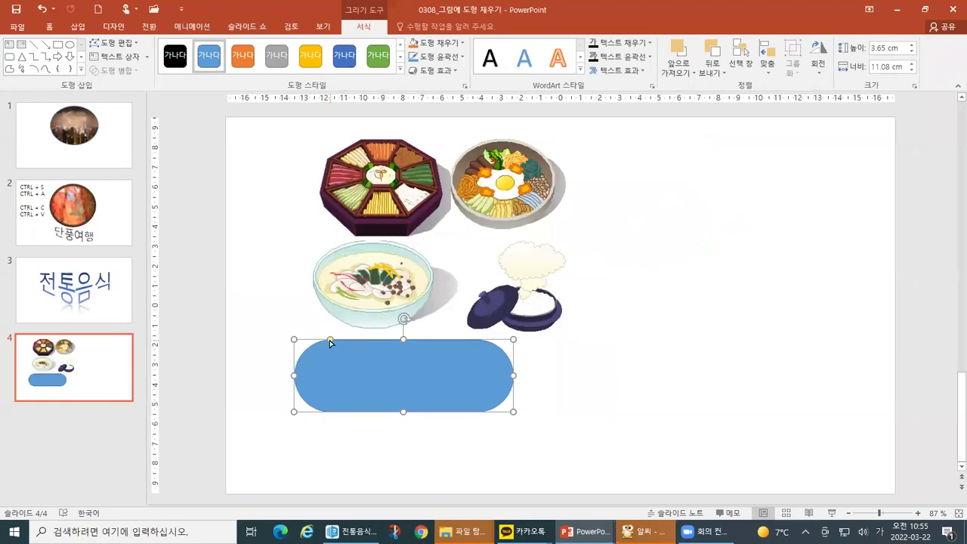
- Reduce the rounded rectangle's corner rounding to a moderate radius like the reference label
mouse_move(330, 340)
left_mouse_down()
mouse_move(281, 346)
mouse_move(280, 357)
left_mouse_up()
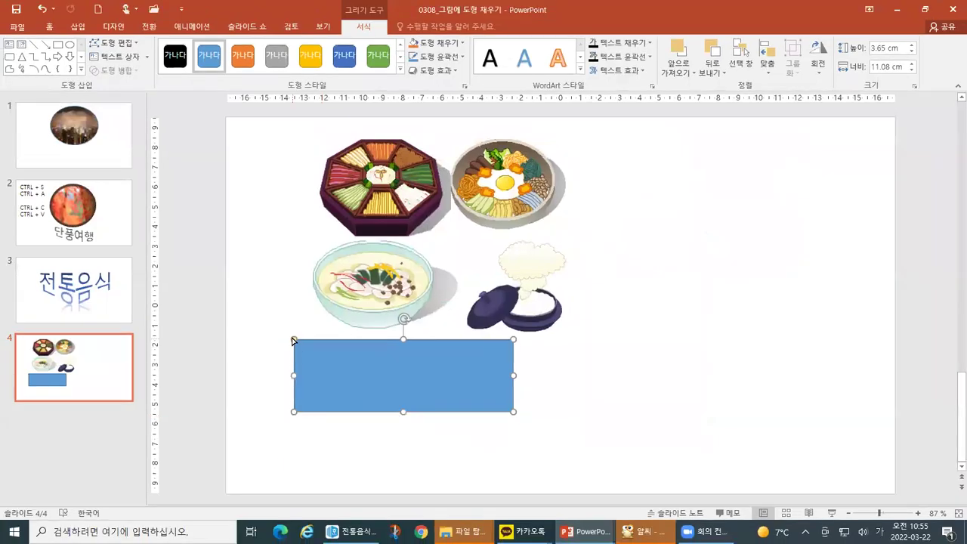
key("Delete")
key("ctrl+z")
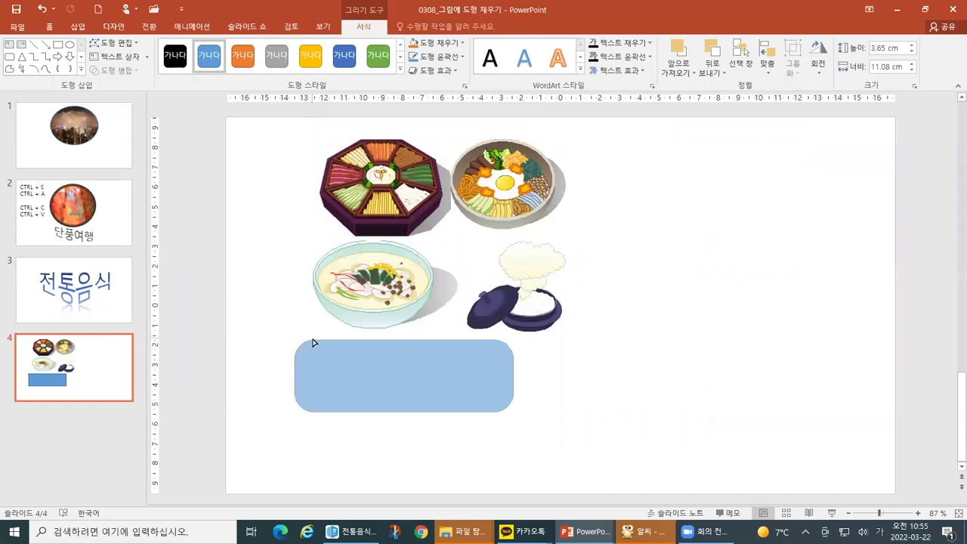
left_click(302, 387)
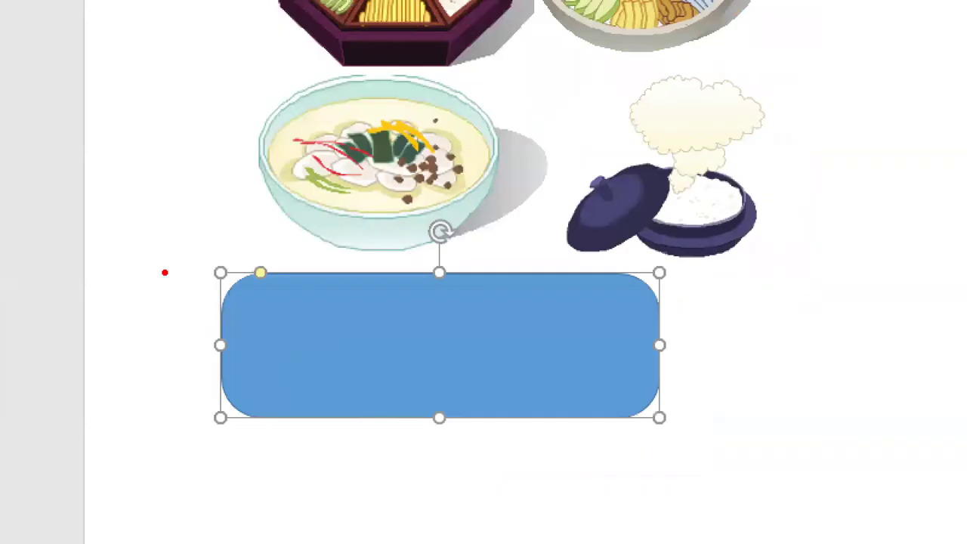
- Enter the sample text ㄴㄴㄴㄴㄴㄴㅀㅀ directly in the selected rounded rectangle
left_click_drag(266, 339, 284, 329)
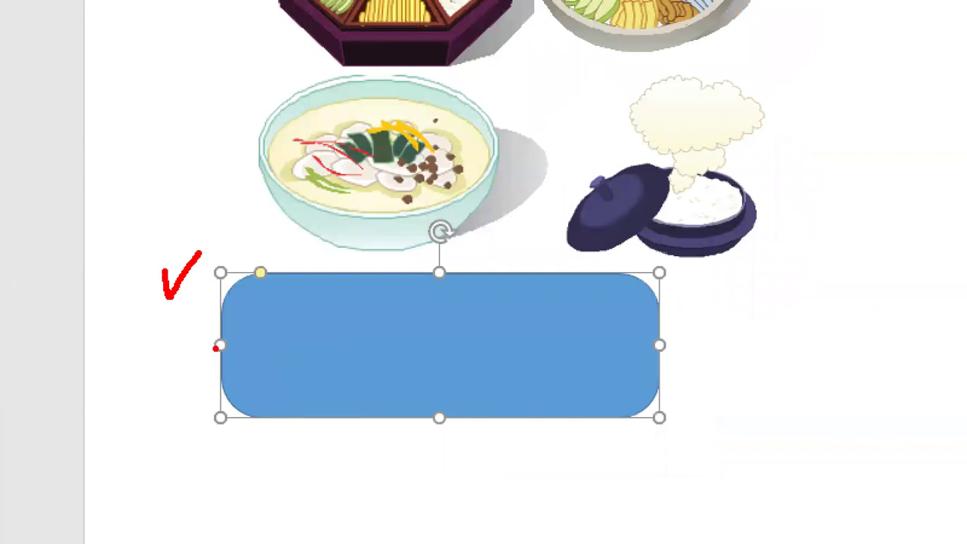
key("Escape")
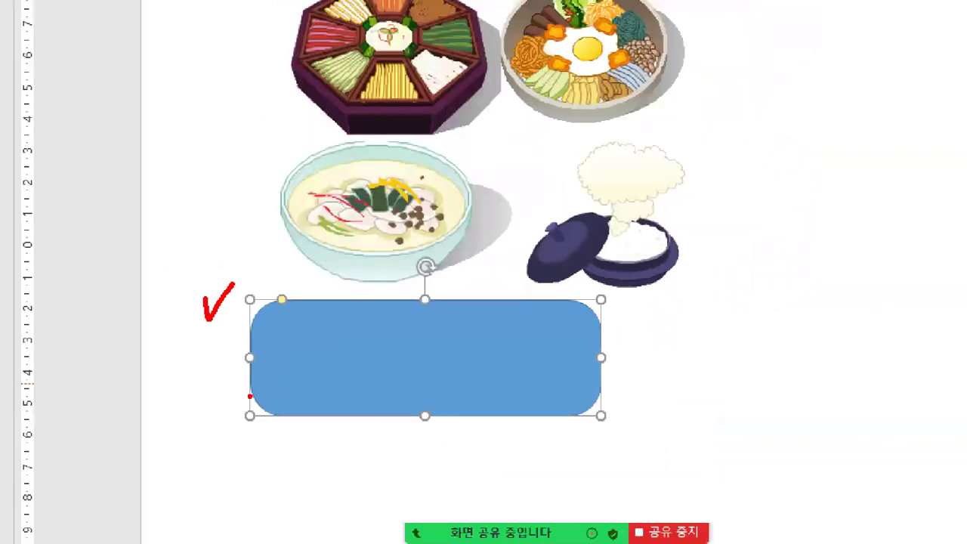
type("ㄴㄴㄴㄴㄴㄴ")
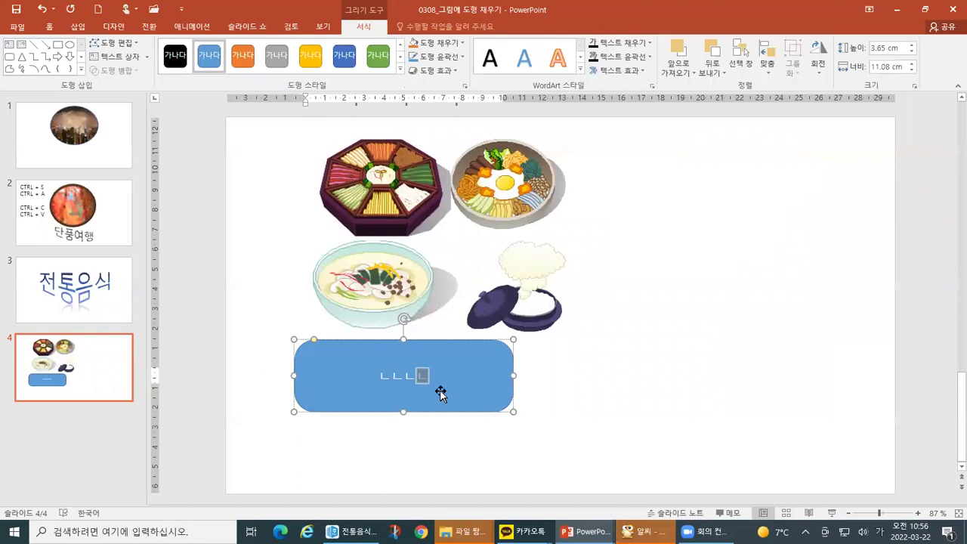
type("ㅀㅀ")
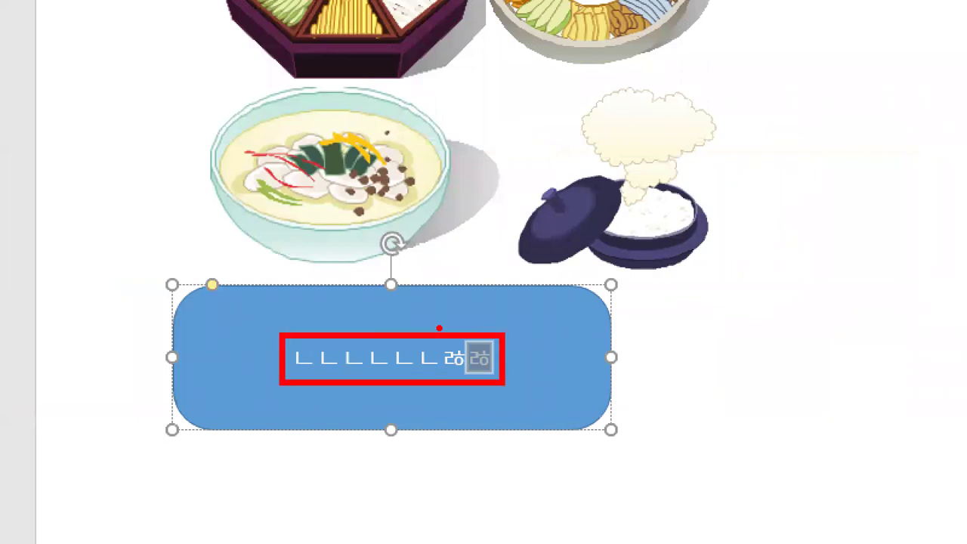
mouse_move(107, 347)
left_mouse_down()
mouse_move(160, 344)
mouse_move(148, 373)
left_mouse_up()
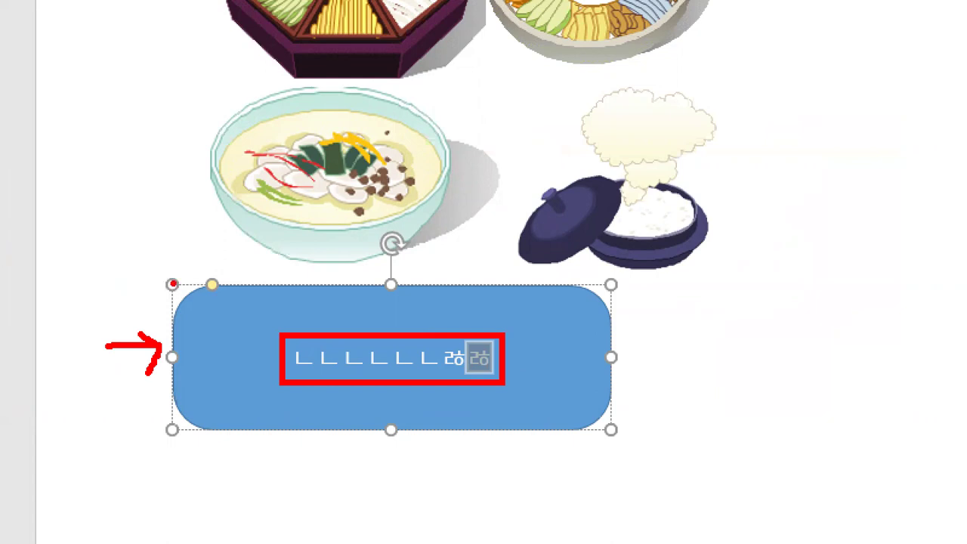
left_click_drag(159, 273, 160, 439)
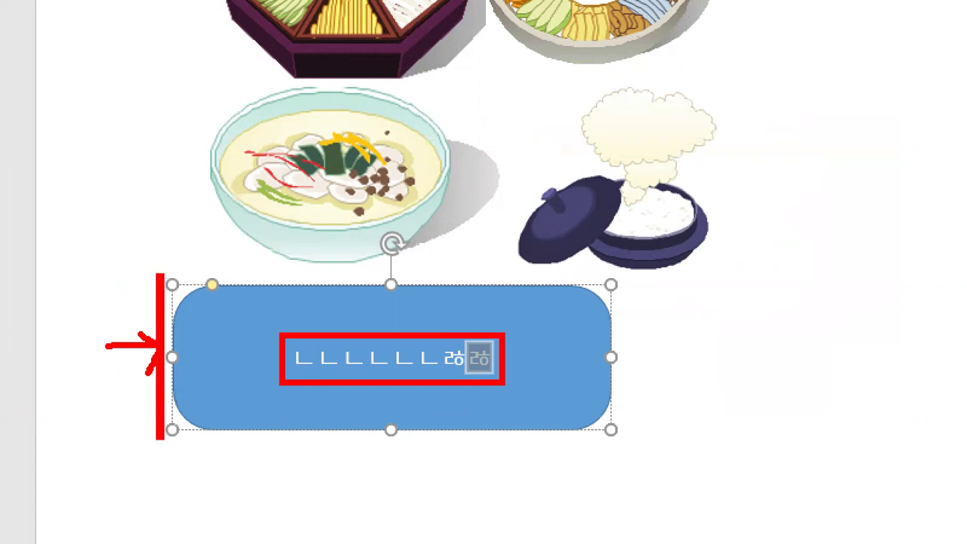
left_click_drag(247, 339, 276, 326)
left_click_drag(190, 275, 193, 278)
left_click(211, 272)
left_click(221, 272)
left_click_drag(253, 267, 260, 270)
left_click(275, 270)
left_click(280, 270)
left_click(309, 273)
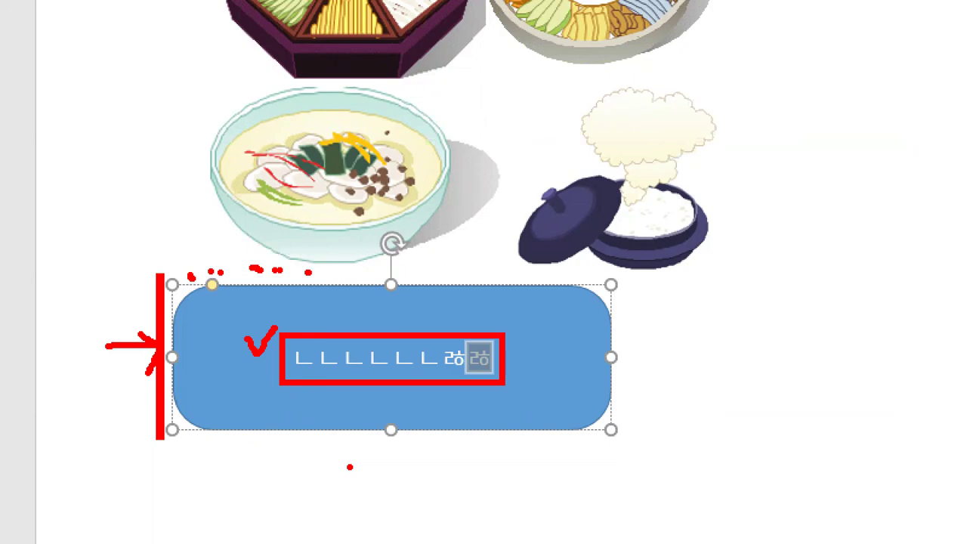
key("Escape")
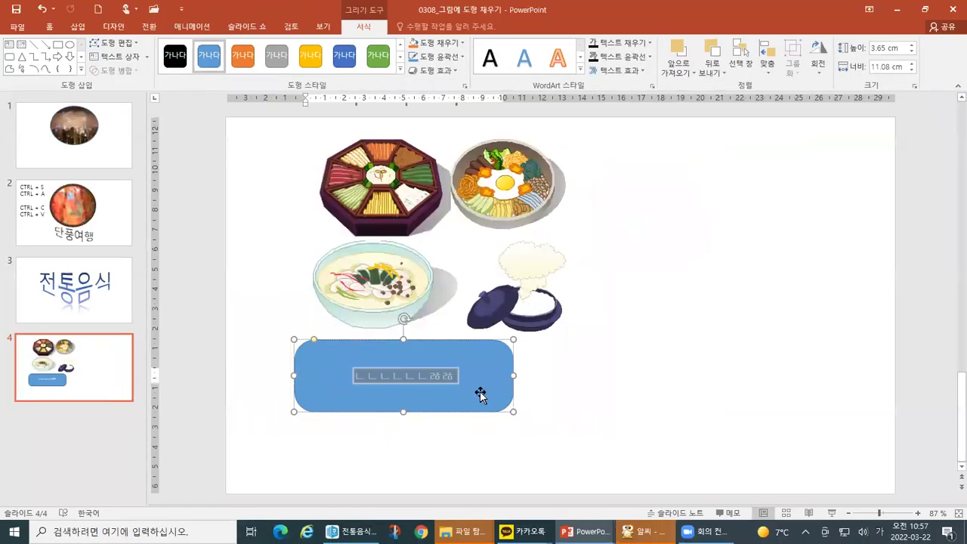
- Replace the sample text in the rounded rectangle with 우리나라
type("우리")
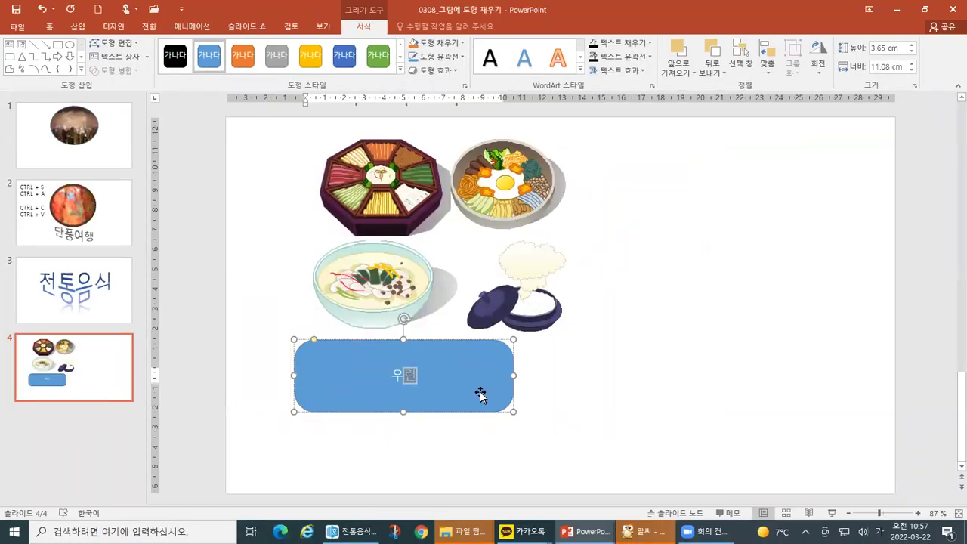
type("나라")
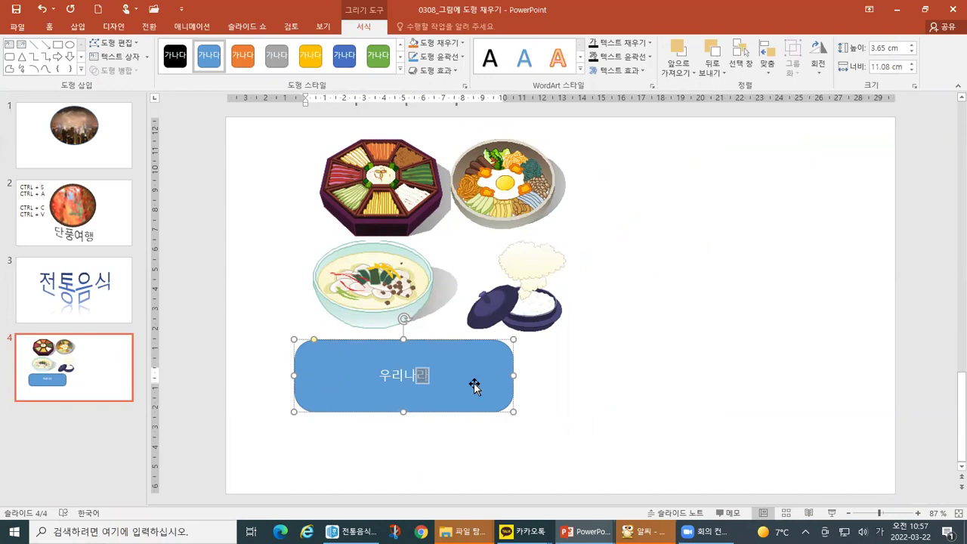
left_click(443, 382)
left_click(424, 370)
key("ctrl+m")
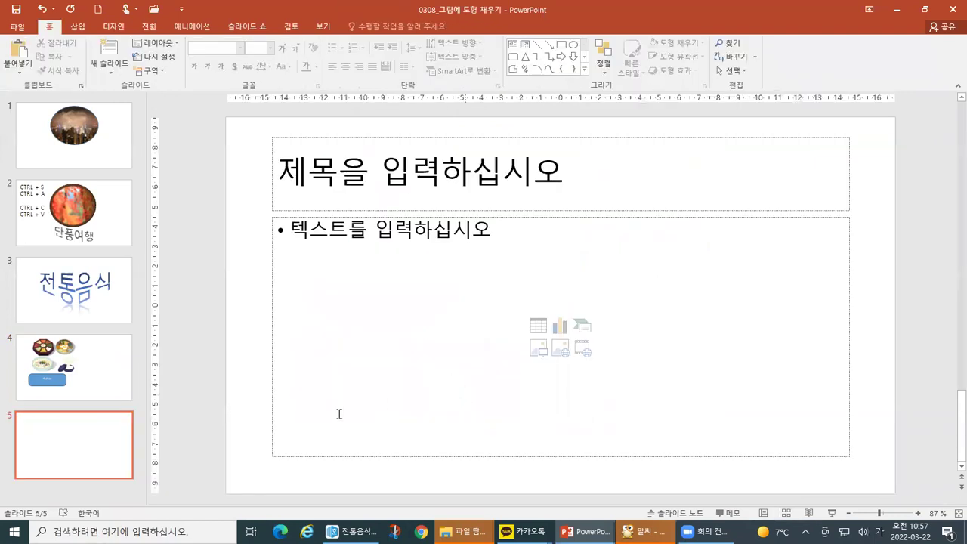
key("ctrl+z")
left_click(86, 391)
left_click(424, 376)
double_click(423, 376)
left_click(426, 374)
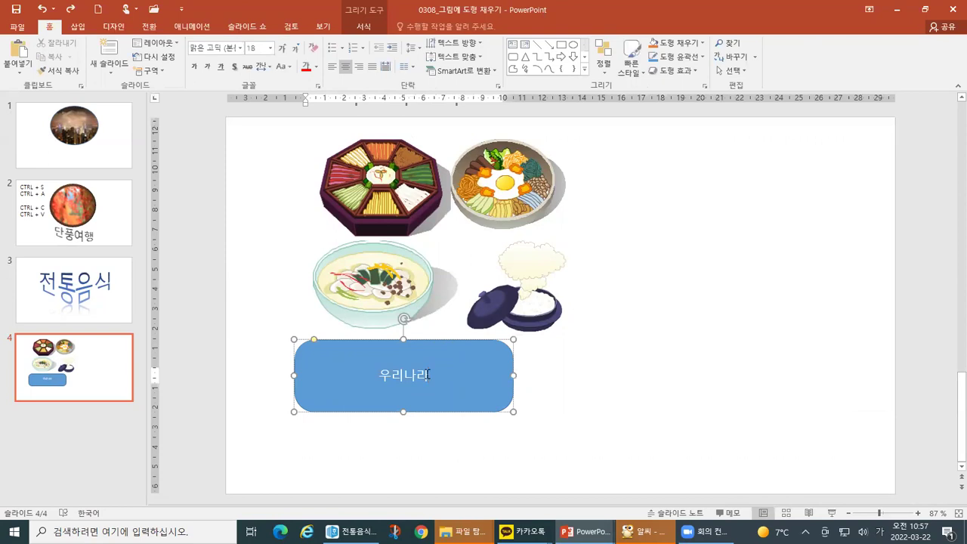
key("ctrl+m")
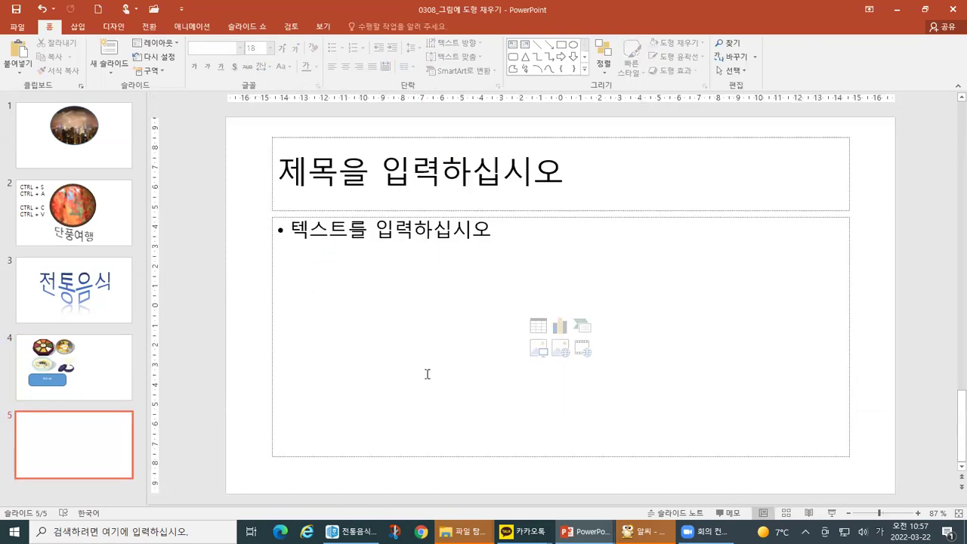
key("ctrl+z")
double_click(425, 372)
left_click(425, 372)
key("Return")
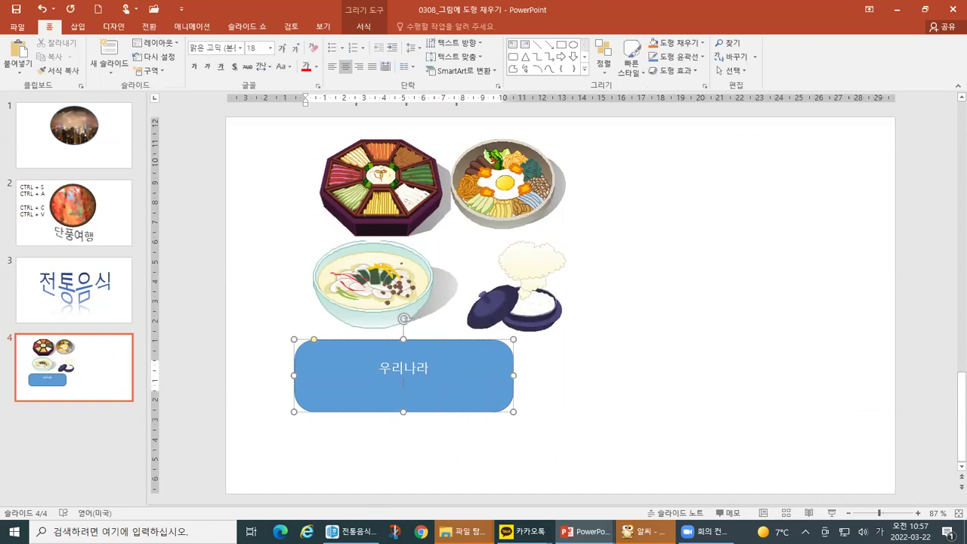
key("BackSpace")
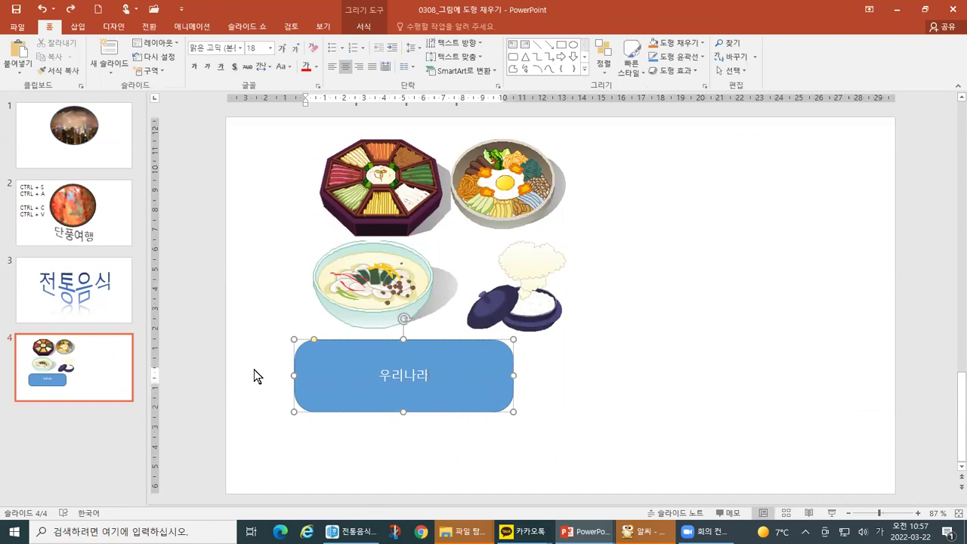
- Retype 우리나라 as the first line of the rounded rectangle's label text
left_click(314, 377)
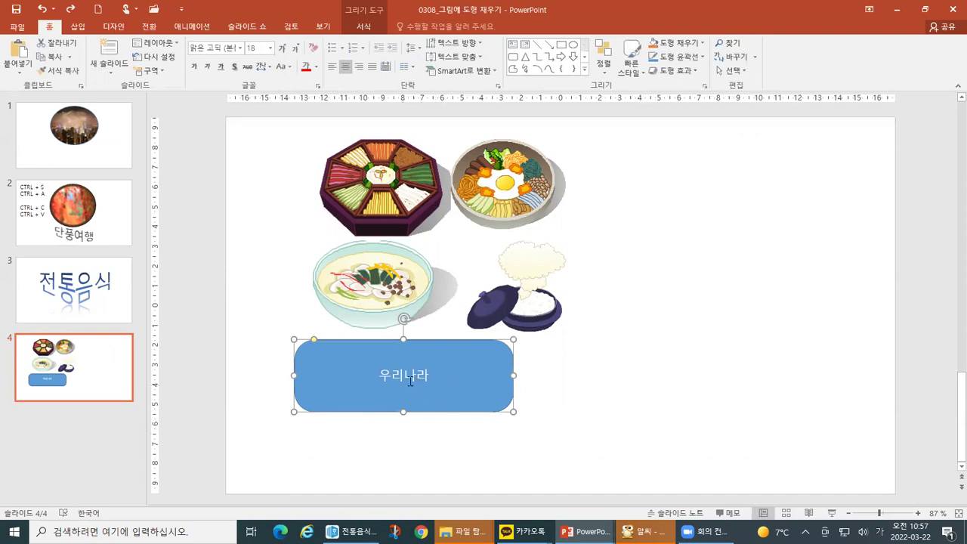
left_click(408, 378)
double_click(429, 375)
type("우리나라")
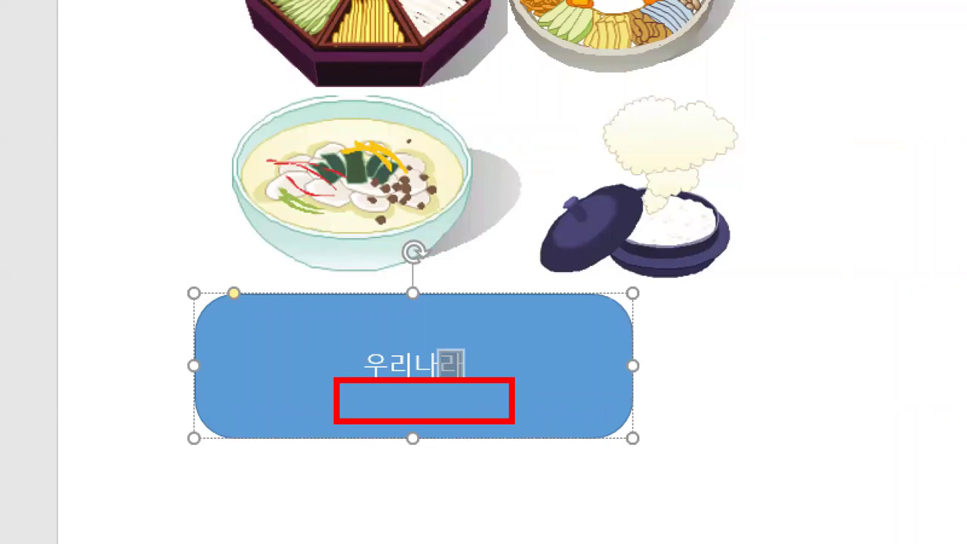
- Switch to the keyboard layout picture and locate the Shift key
key("alt+Tab")
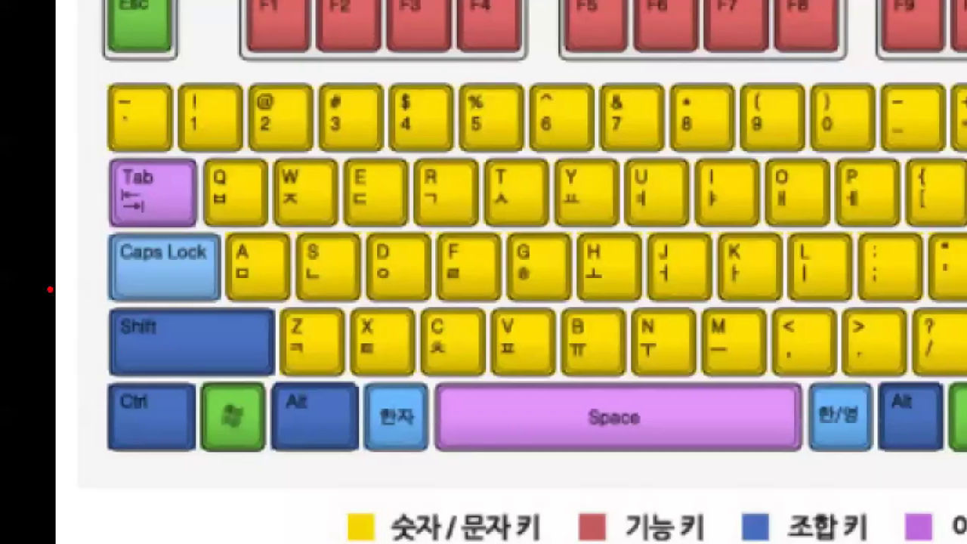
left_click_drag(50, 289, 319, 395)
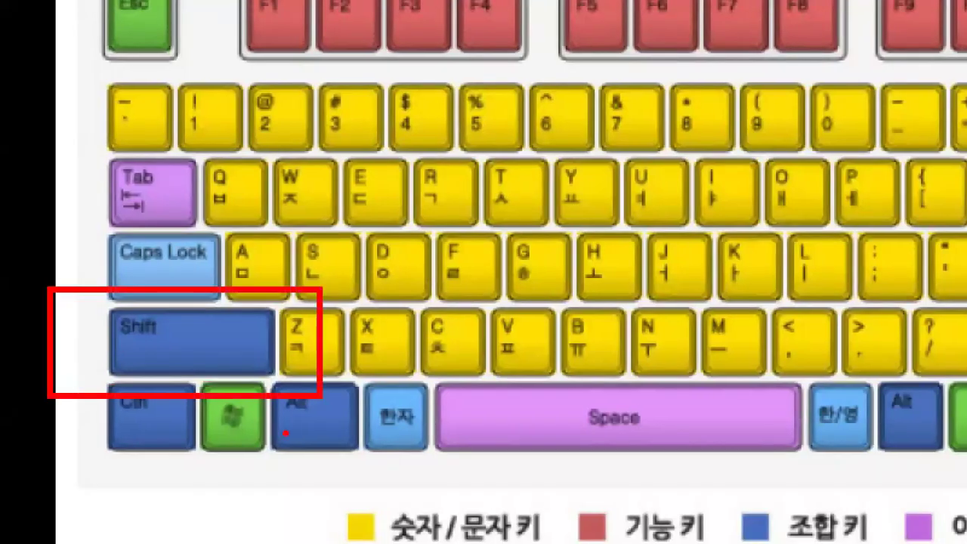
left_click_drag(81, 329, 107, 327)
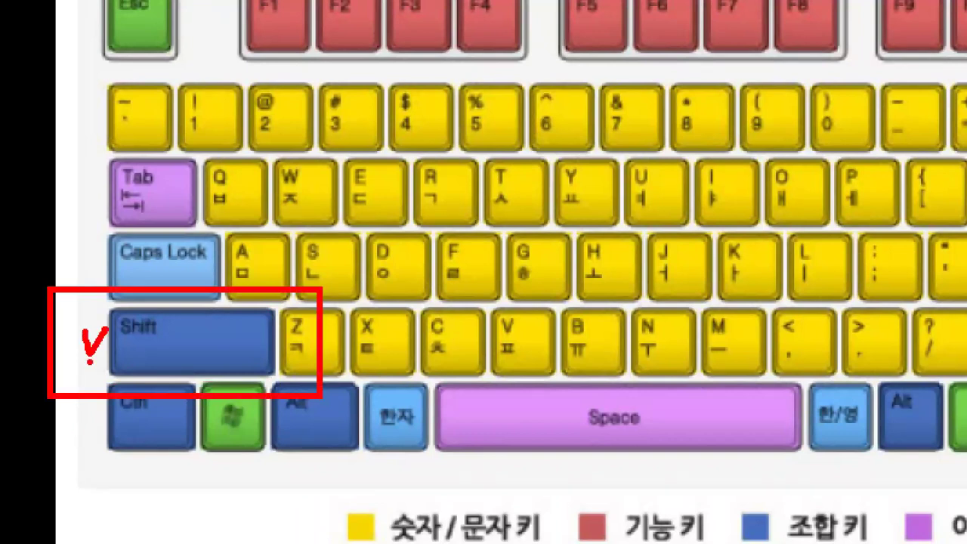
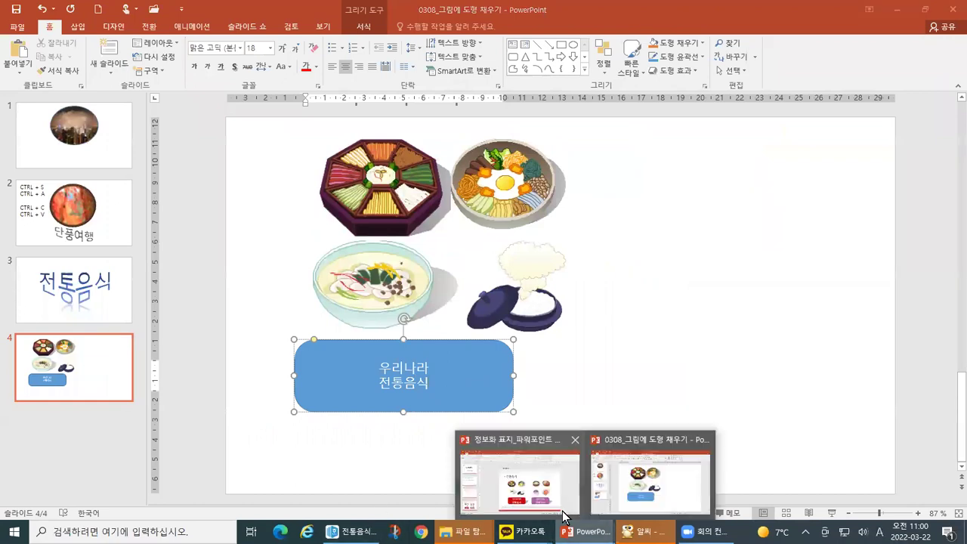
- Compare the text size and fill of the red 우리나라 전통음식 label in the 정보화 표지 presentation, and return to the 0308 file
left_click(564, 519)
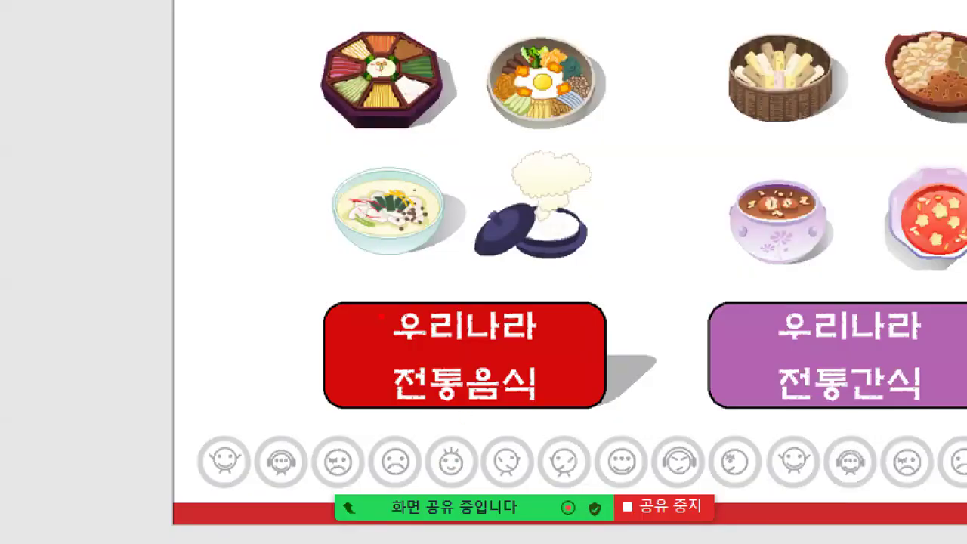
left_click_drag(271, 371, 356, 361)
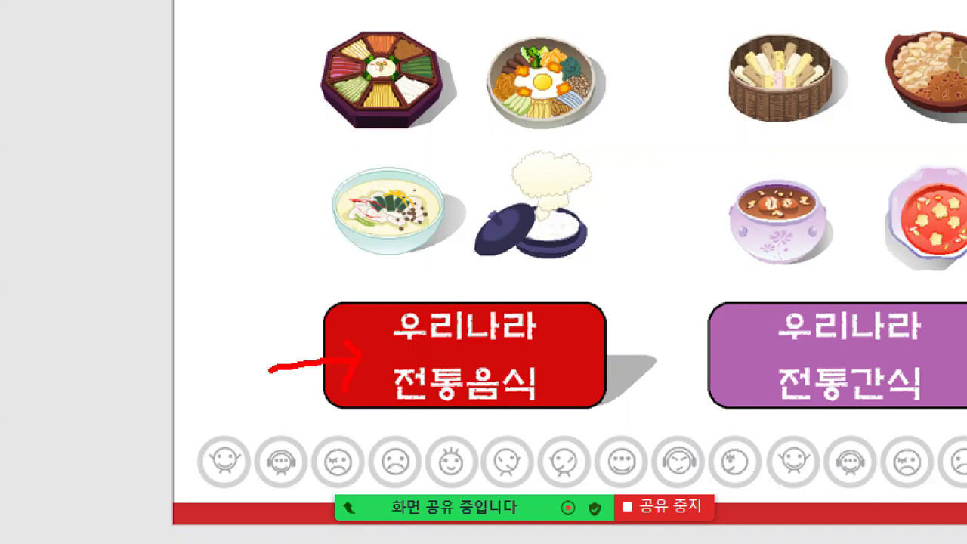
mouse_move(274, 333)
left_mouse_down()
mouse_move(307, 333)
mouse_move(304, 318)
mouse_move(306, 341)
mouse_move(292, 357)
left_mouse_up()
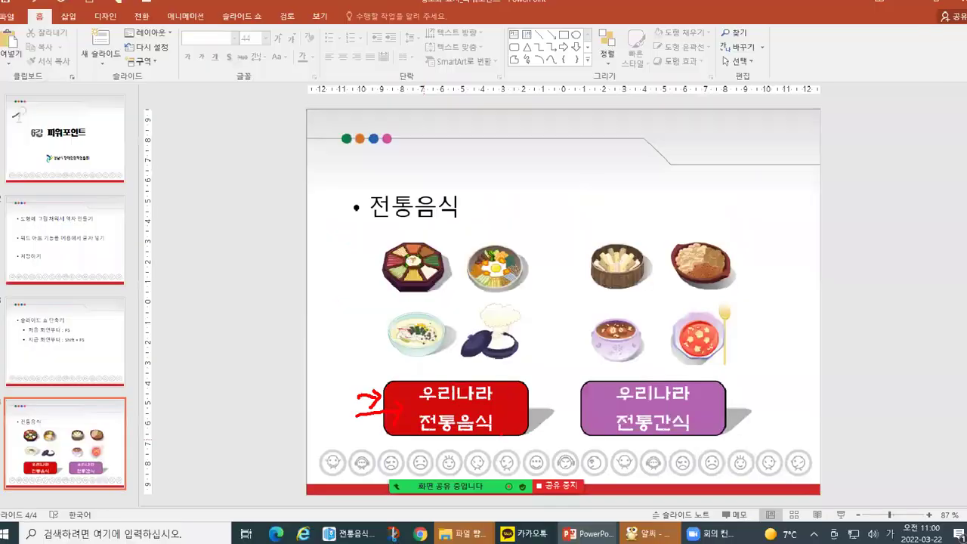
key("alt+Tab")
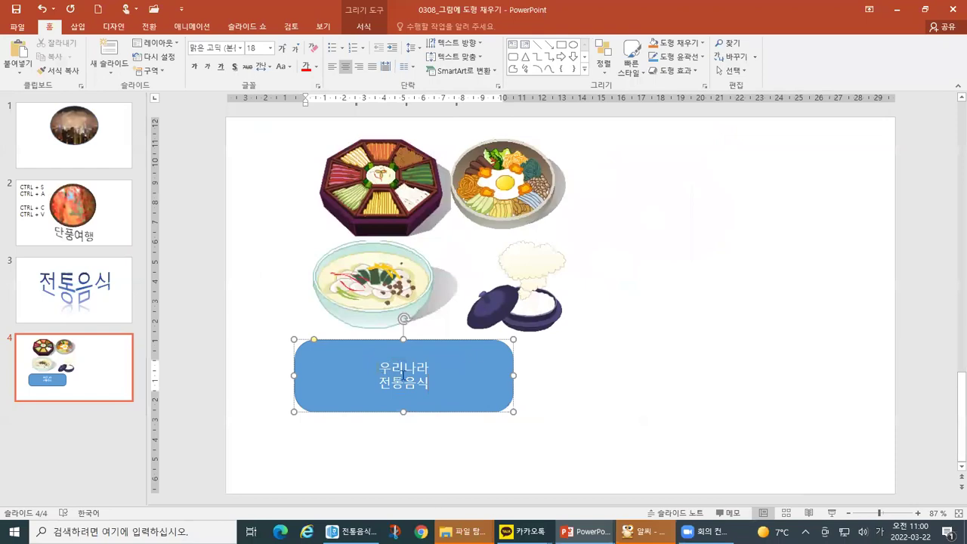
left_click_drag(378, 363, 430, 390)
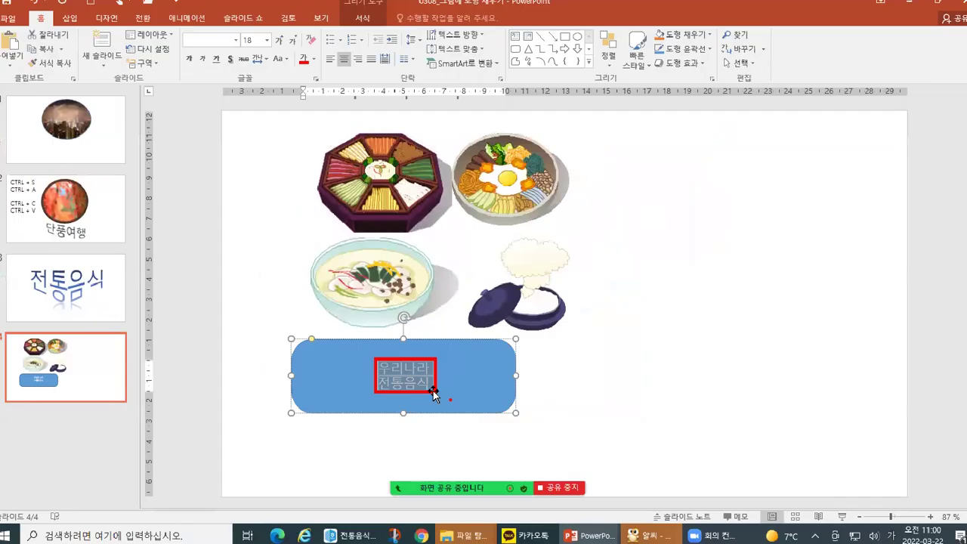
left_click(469, 404)
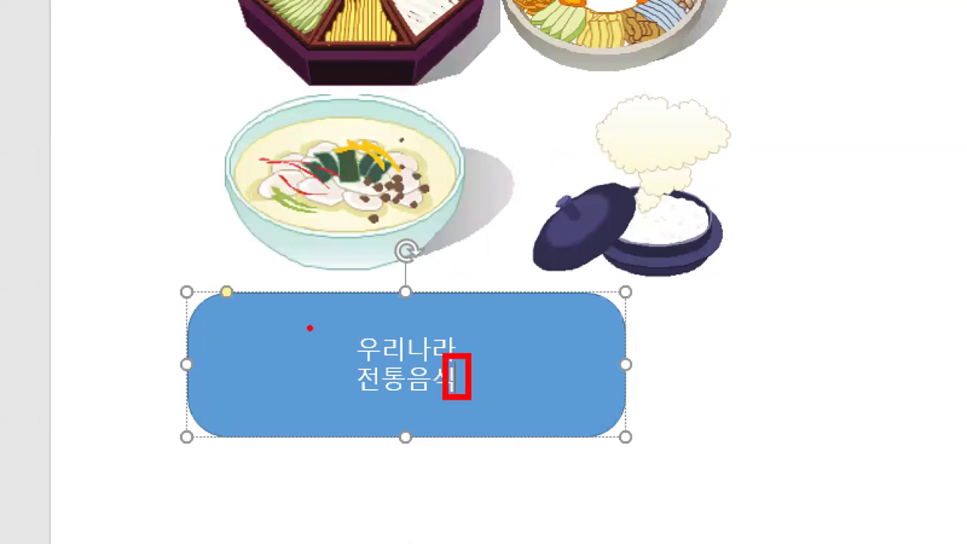
mouse_move(354, 329)
left_mouse_down()
mouse_move(360, 338)
mouse_move(369, 322)
left_mouse_up()
left_click_drag(360, 336, 453, 393)
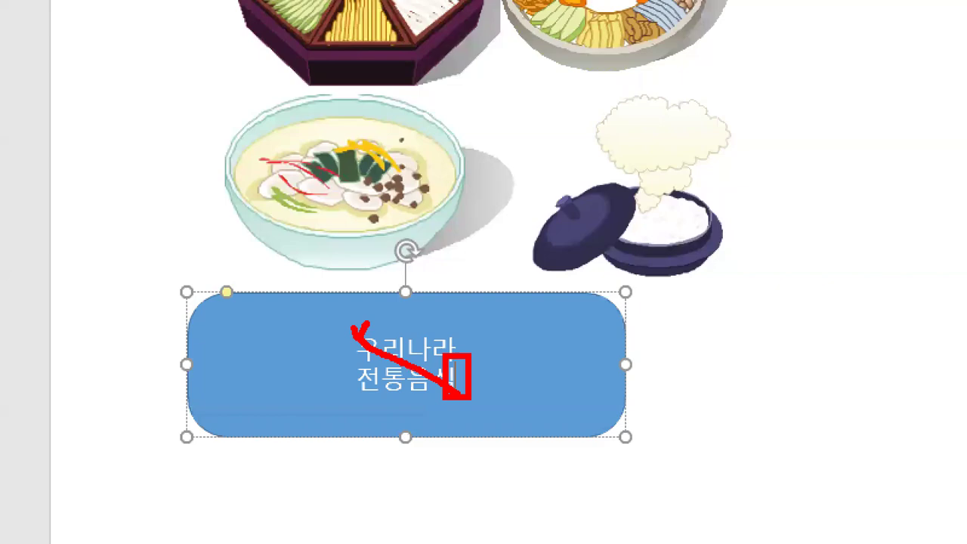
- Shift the rounded rectangle slightly right and down, and select both lines of its text, 우리나라 and 전통음식
key("Escape")
left_click(387, 374)
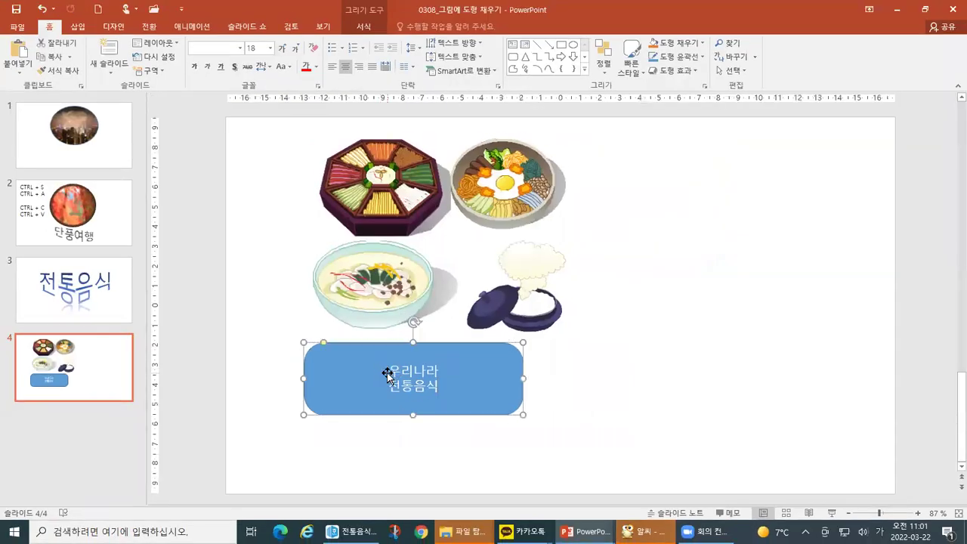
left_click(388, 372)
left_click_drag(388, 370, 438, 388)
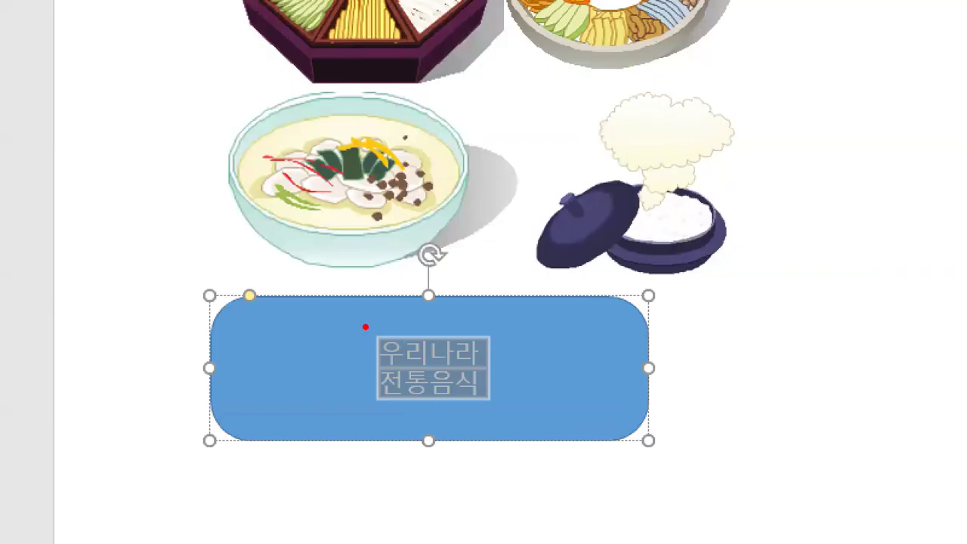
left_click_drag(382, 358, 452, 401)
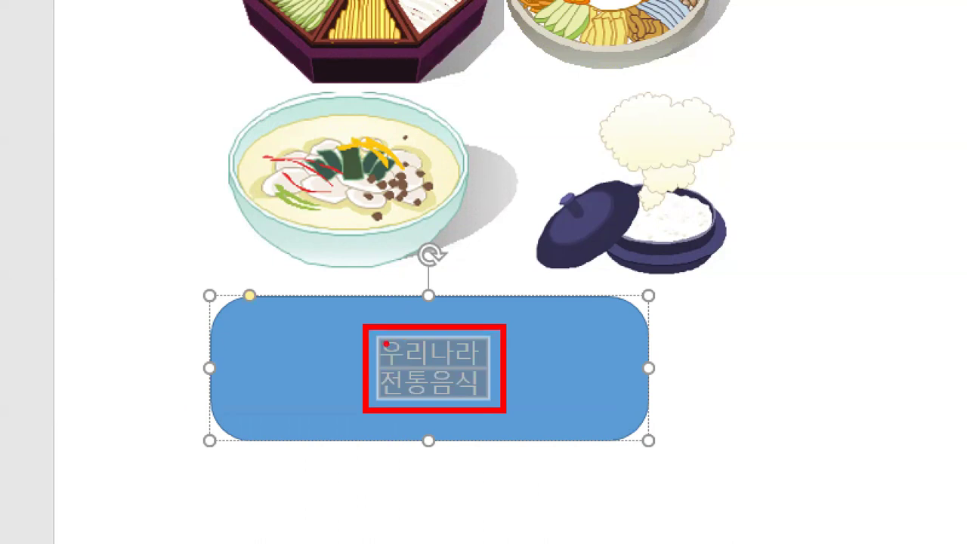
mouse_move(366, 324)
left_mouse_down()
mouse_move(365, 314)
mouse_move(392, 307)
left_mouse_up()
left_click_drag(380, 340, 376, 370)
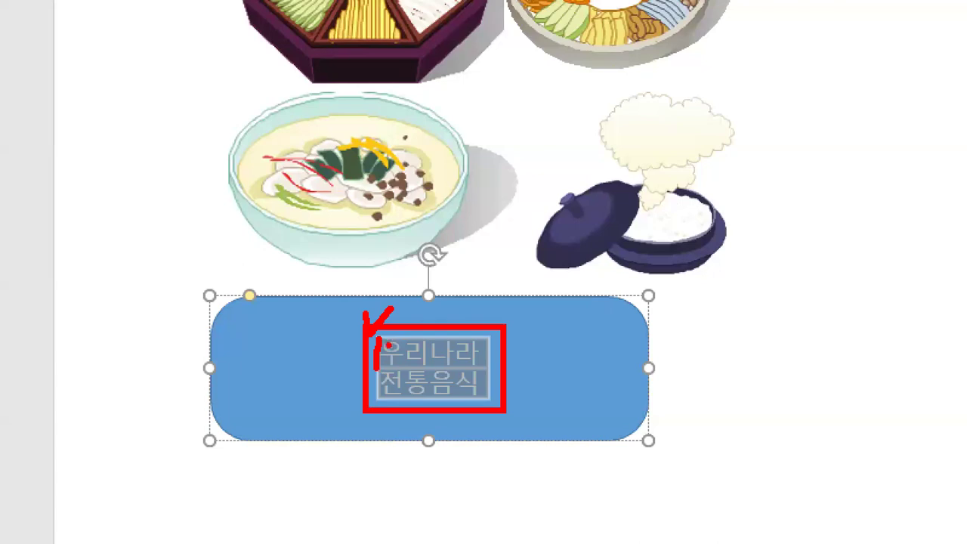
mouse_move(380, 341)
left_mouse_down()
mouse_move(491, 391)
mouse_move(484, 397)
left_mouse_up()
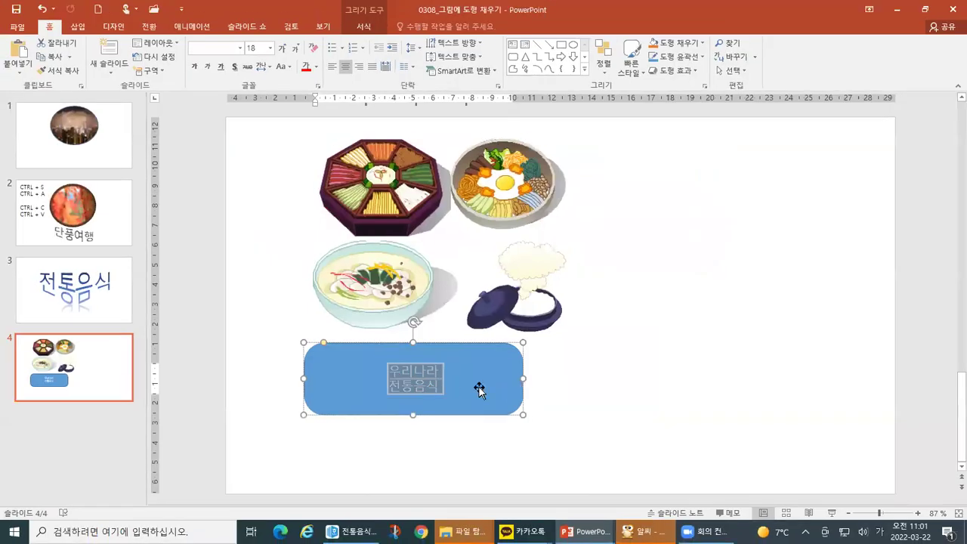
left_click(435, 393)
left_click(630, 393)
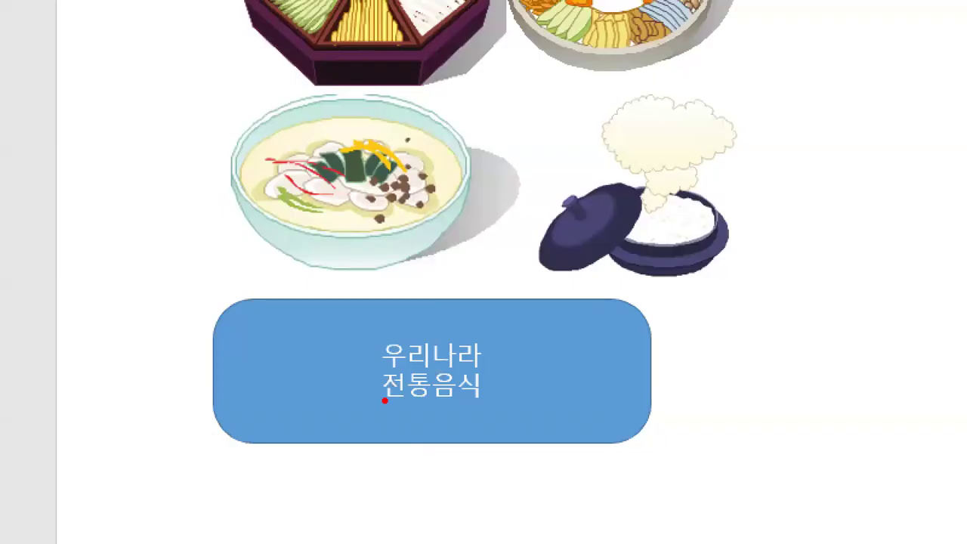
mouse_move(368, 337)
left_mouse_down()
mouse_move(482, 385)
mouse_move(473, 408)
left_mouse_up()
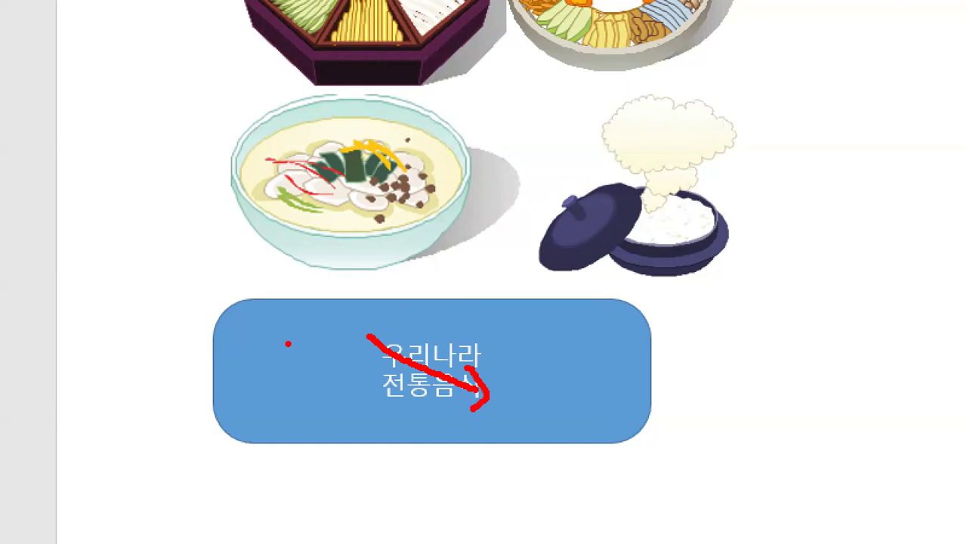
key("Escape")
mouse_move(368, 366)
left_mouse_down()
mouse_move(430, 384)
mouse_move(349, 364)
mouse_move(425, 384)
mouse_move(366, 364)
left_mouse_up()
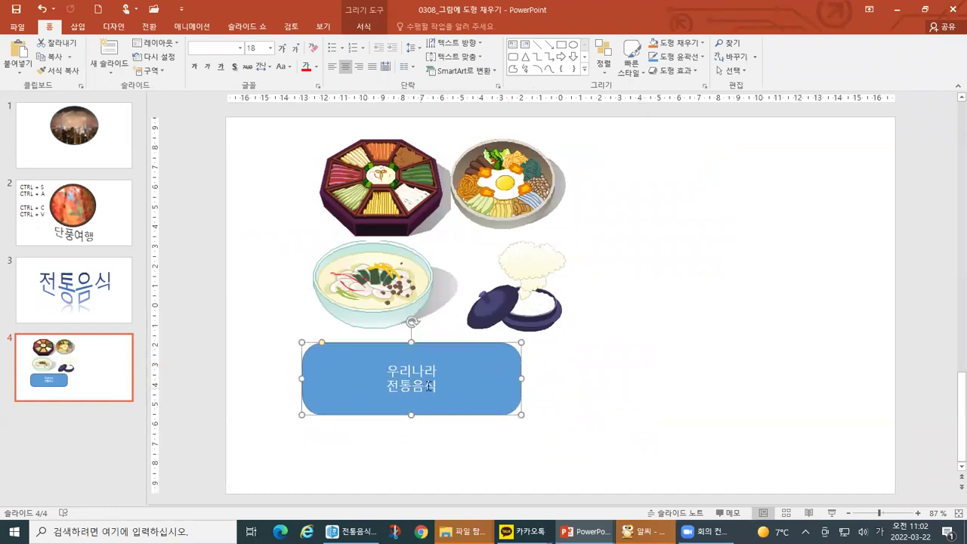
- Select both lines of the rounded rectangle's text, 우리나라 and 전통음식, and enlarge them to 36 pt
left_click(435, 386)
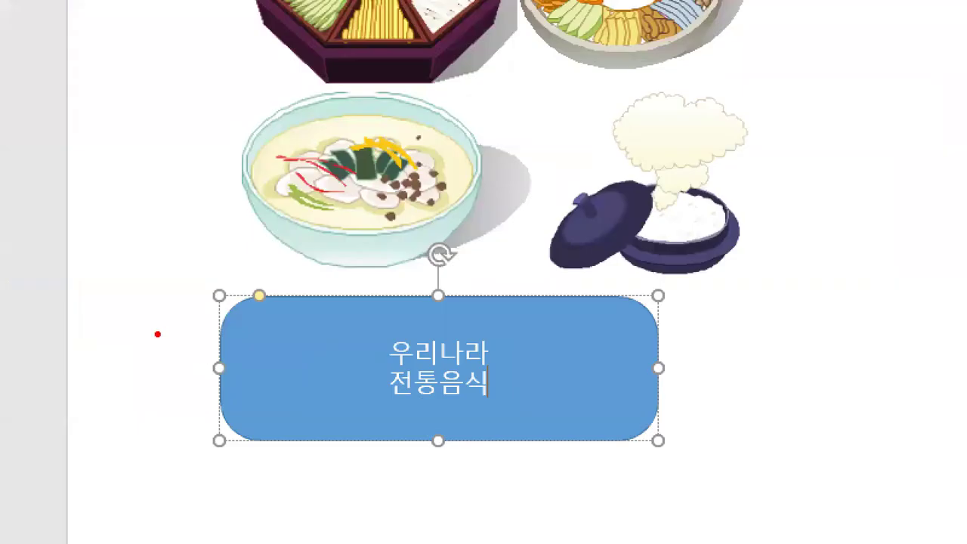
left_click_drag(271, 362, 293, 359)
left_click_drag(192, 316, 186, 355)
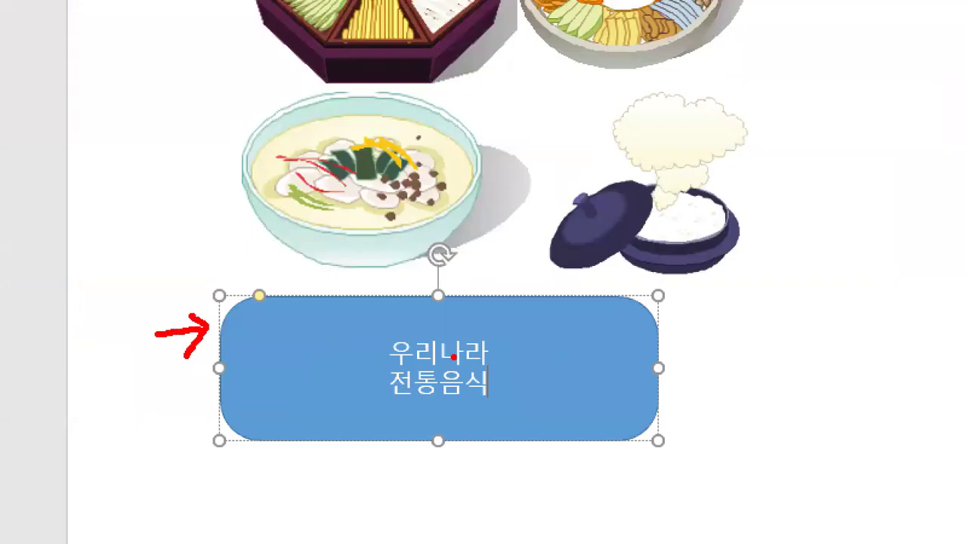
left_click_drag(471, 354, 505, 412)
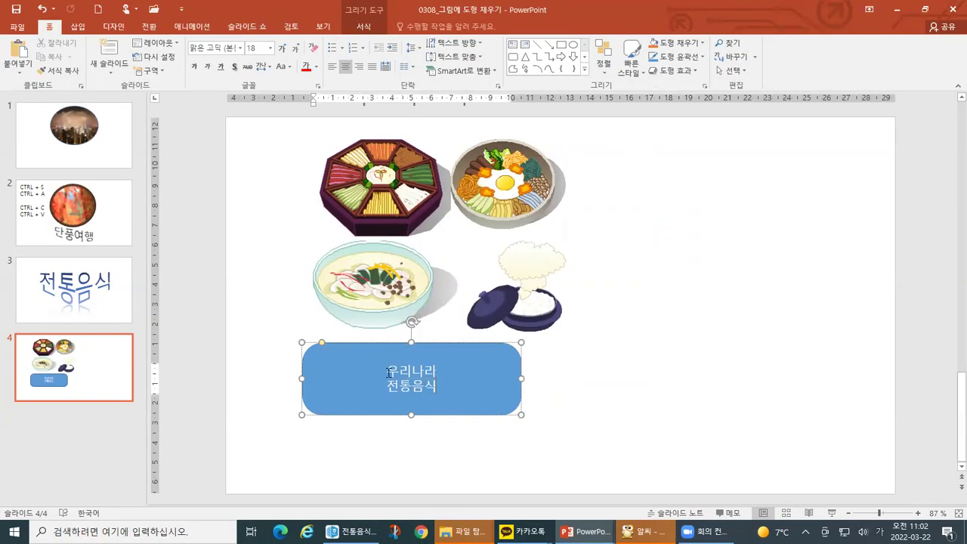
left_click_drag(387, 370, 439, 390)
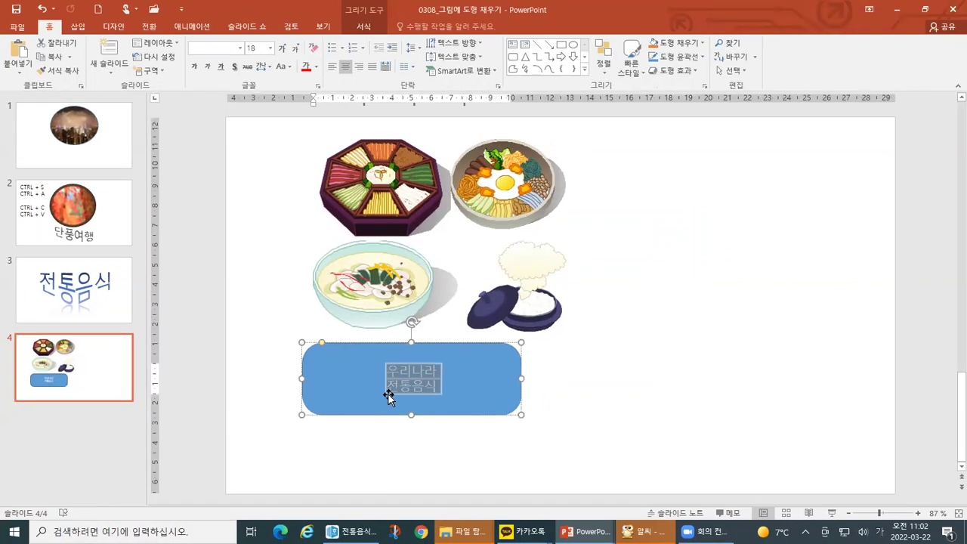
left_click(315, 68)
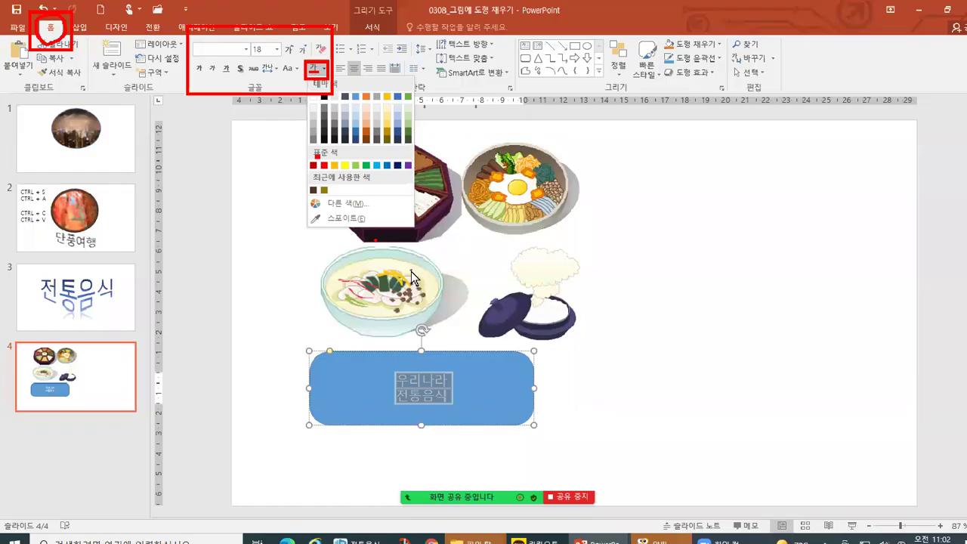
left_click(411, 271)
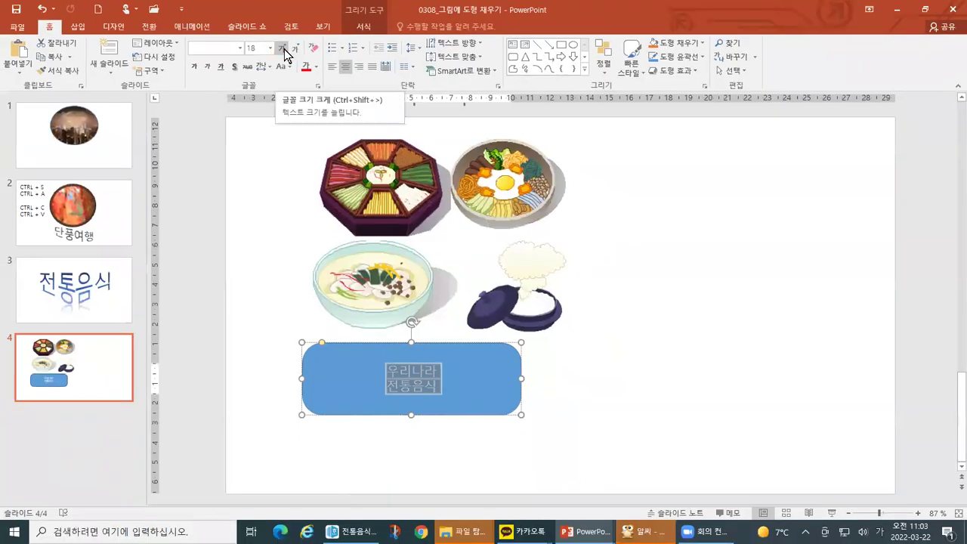
left_click(287, 83)
left_click(284, 49)
left_click(284, 48)
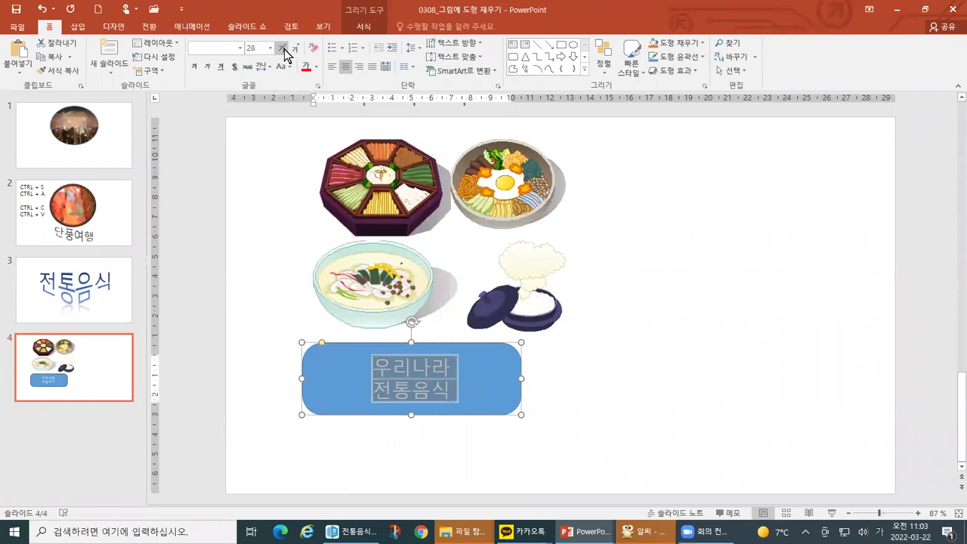
left_click(284, 49)
left_click(284, 48)
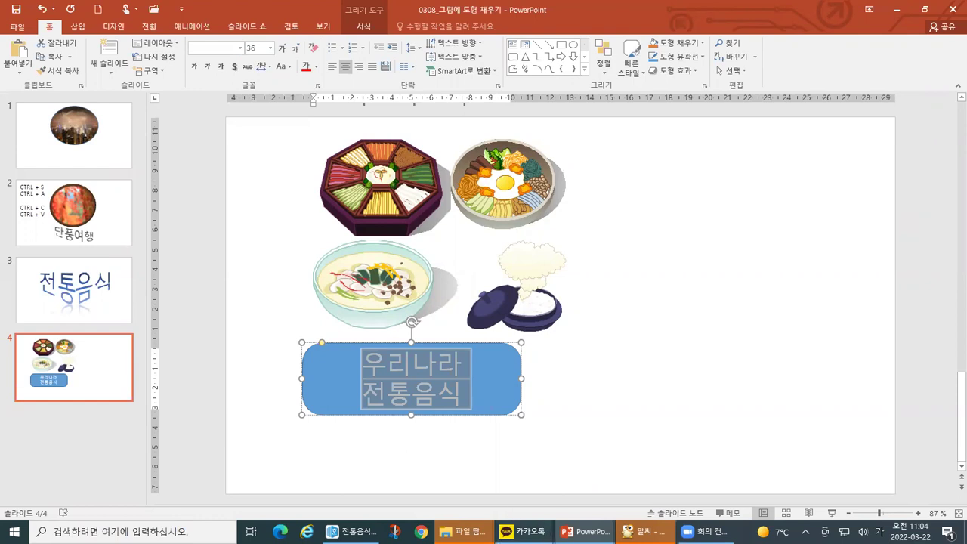
- Switch to the 정보화 표지 presentation, examine the lettering of the red 우리나라 전통음식 label, and return to the 0308 file
mouse_move(584, 532)
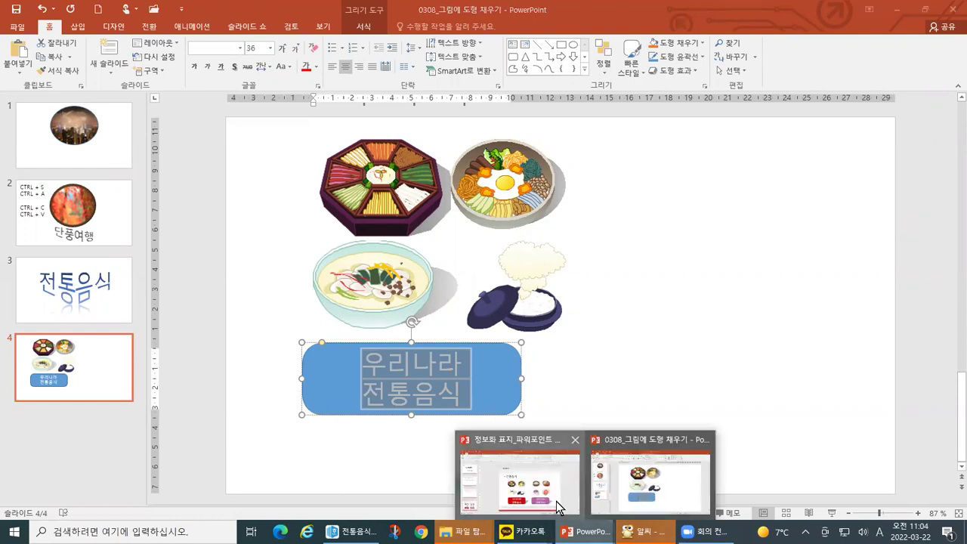
left_click(556, 502)
key("ctrl+1")
left_click(390, 409)
left_click_drag(410, 319, 642, 492)
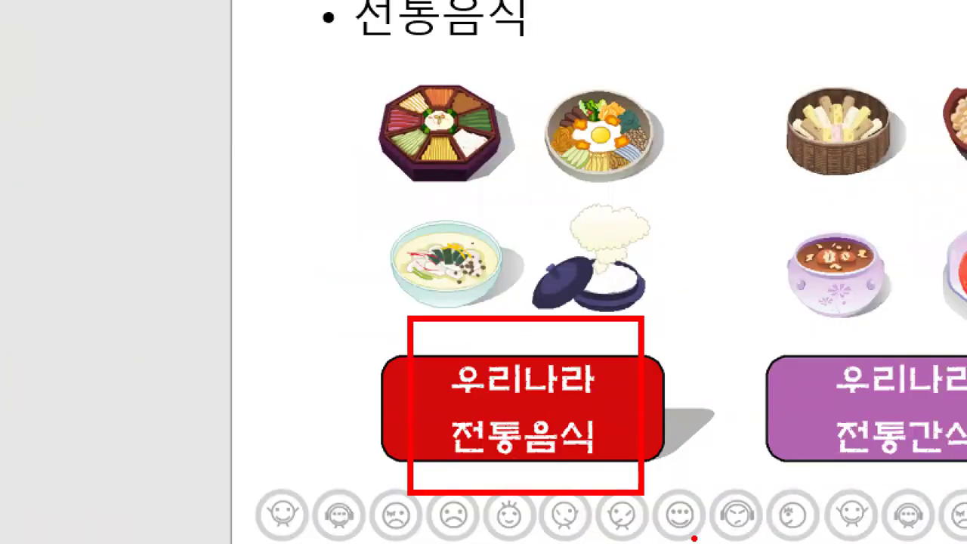
key("alt+Tab")
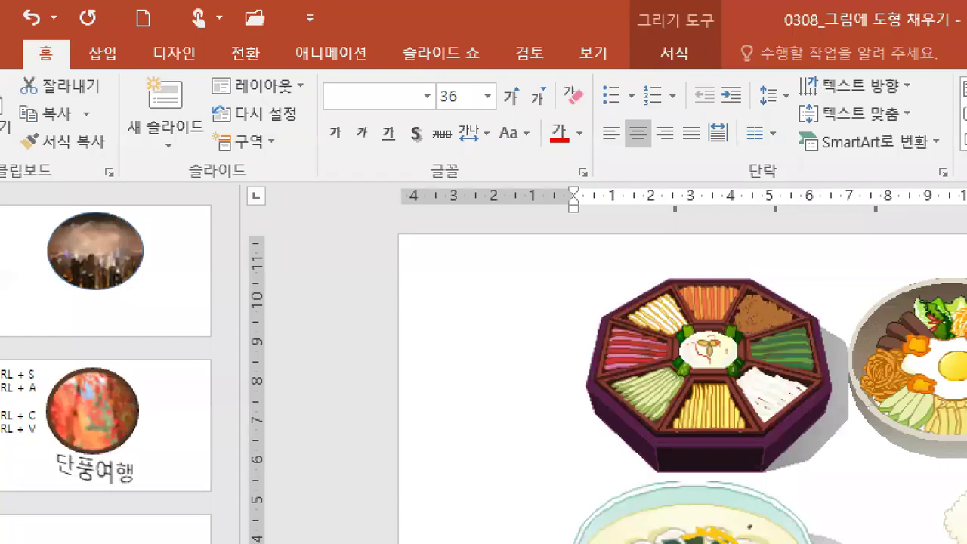
- Make both lines of the rounded rectangle's text bold
key("ctrl+1")
left_click(220, 74)
left_click_drag(317, 114, 349, 148)
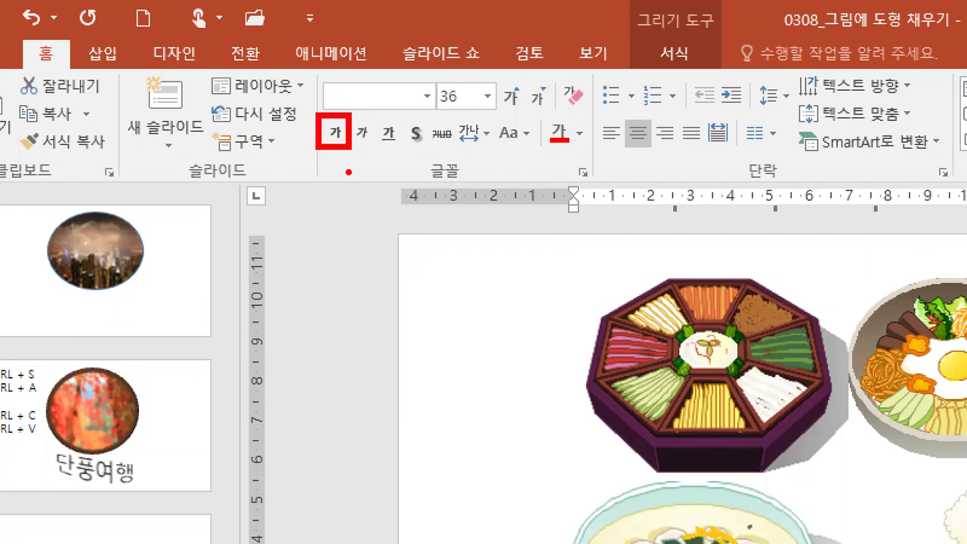
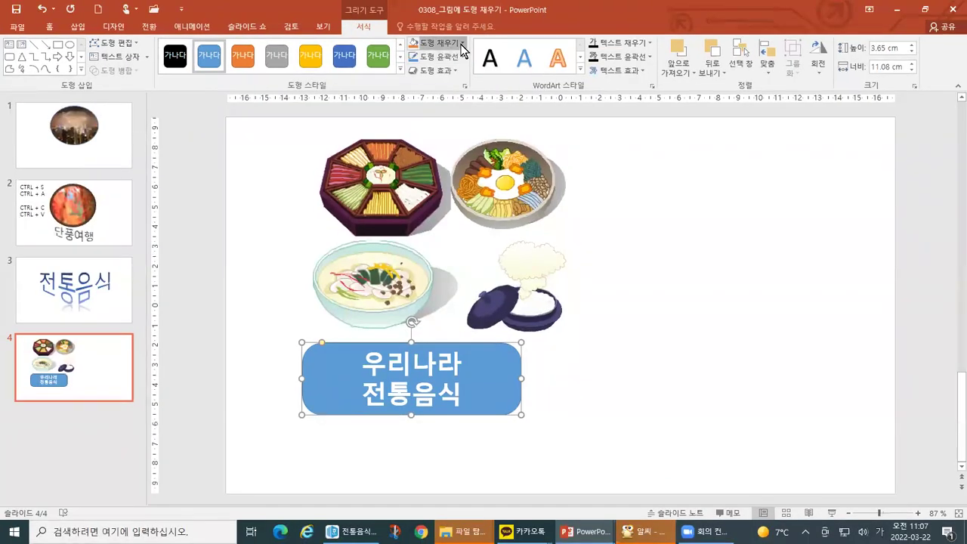
- Fill the rounded 우리나라 전통음식 label with the standard red and deselect it
left_click(474, 66)
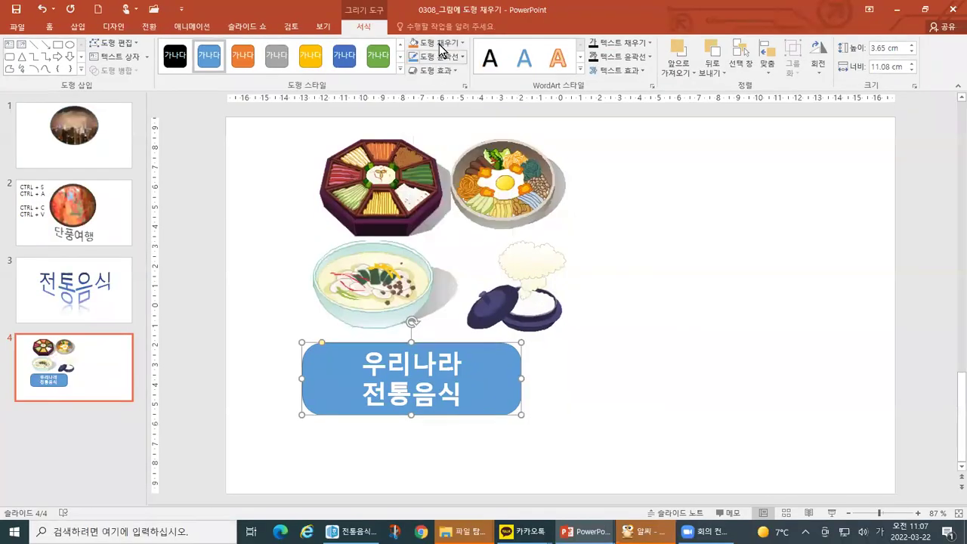
left_click(415, 65)
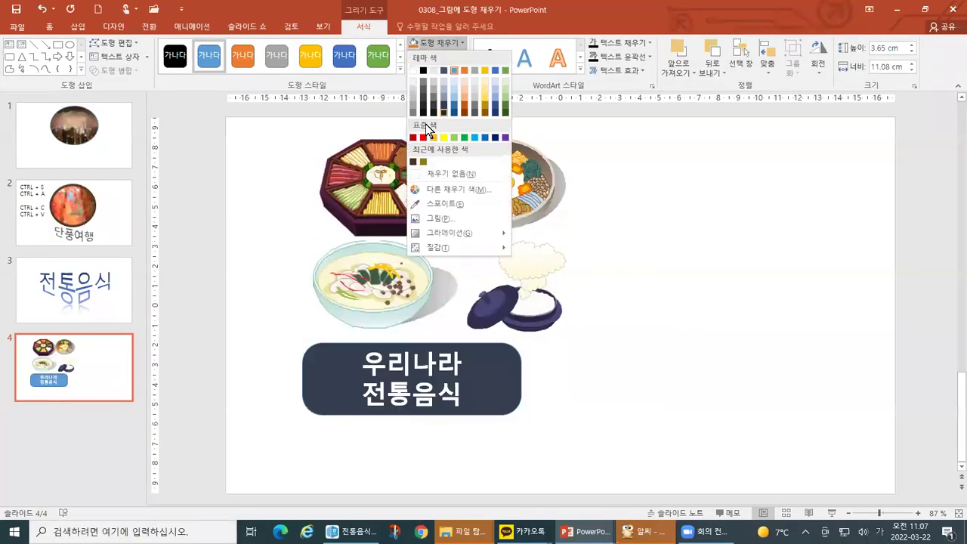
left_click(424, 137)
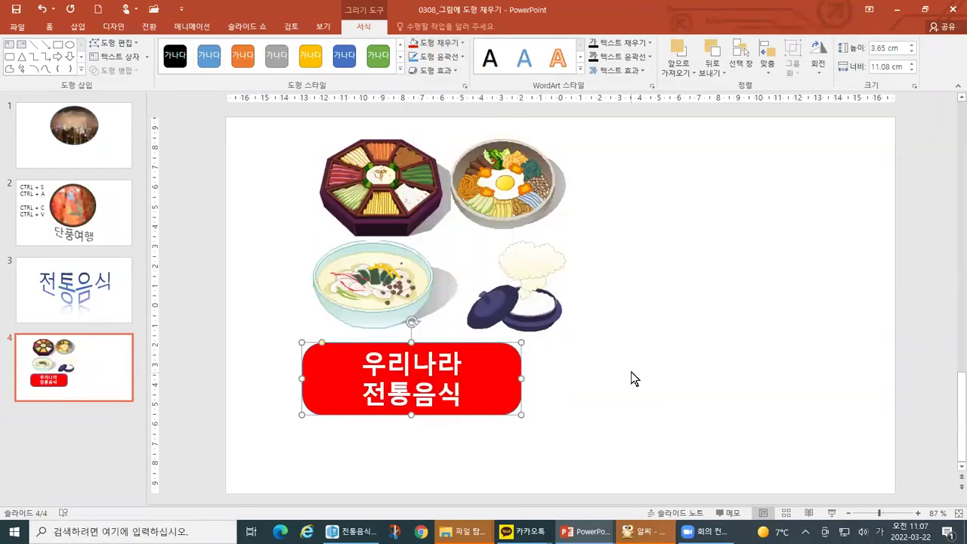
left_click(581, 372)
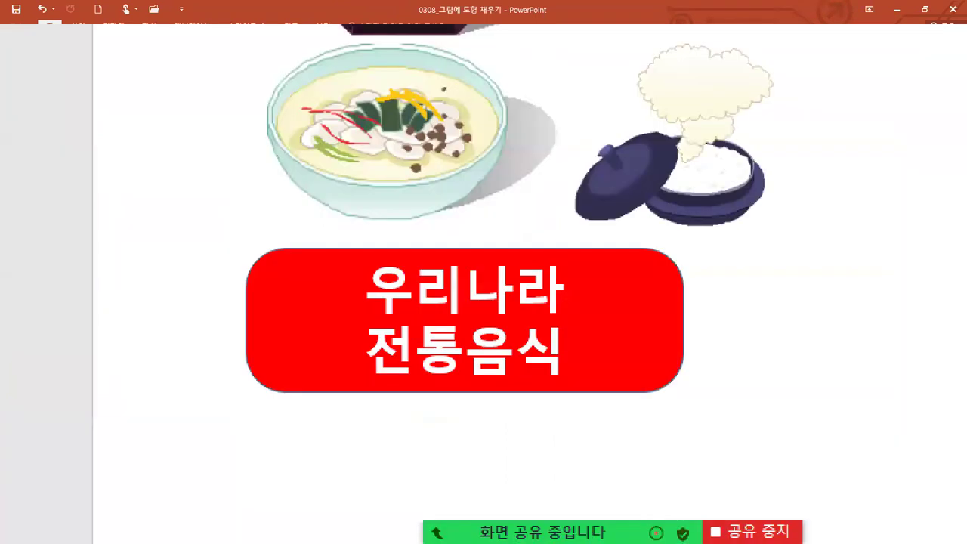
mouse_move(164, 349)
left_mouse_down()
mouse_move(241, 332)
mouse_move(229, 374)
left_mouse_up()
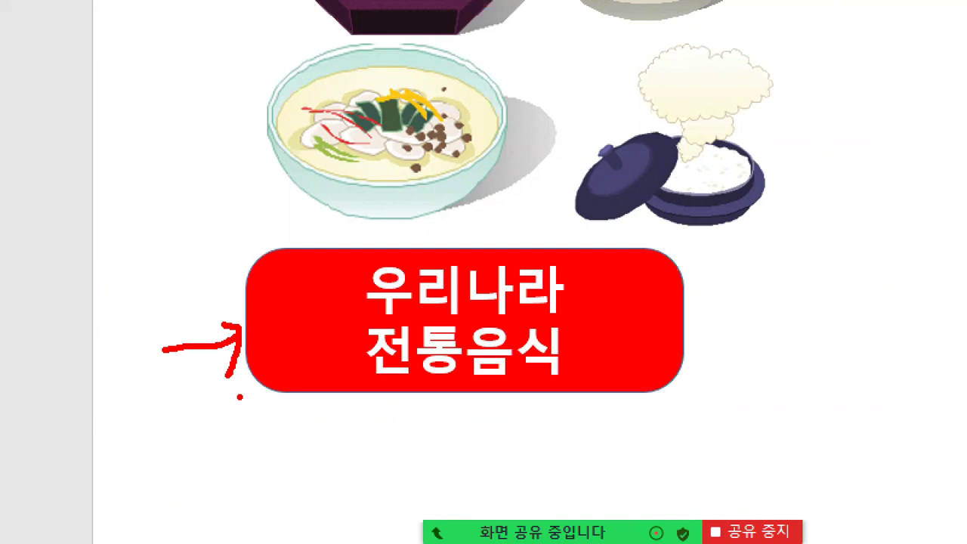
key("Escape")
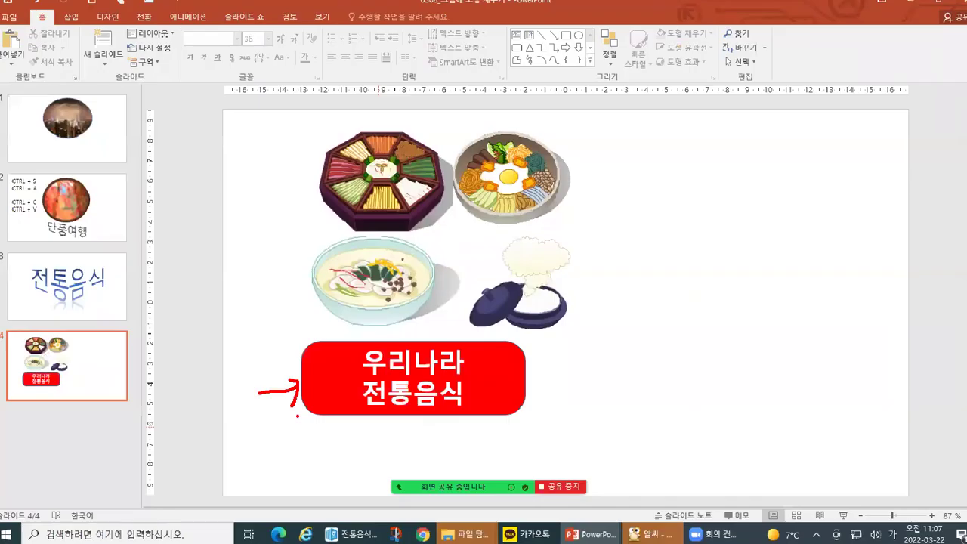
- Select the red rounded label beneath the food pictures and bring up its shape formatting options
left_click(309, 403)
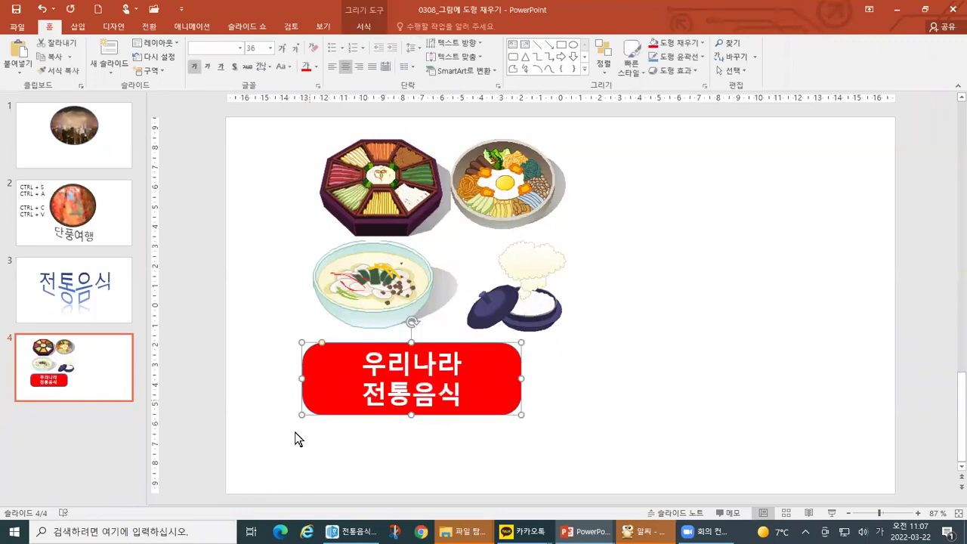
key("ctrl+1")
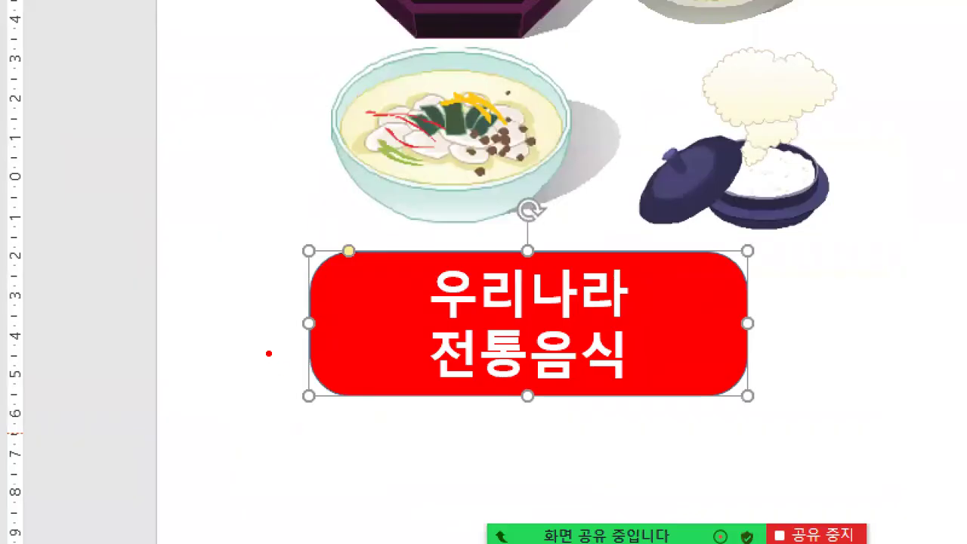
left_click_drag(216, 250, 289, 220)
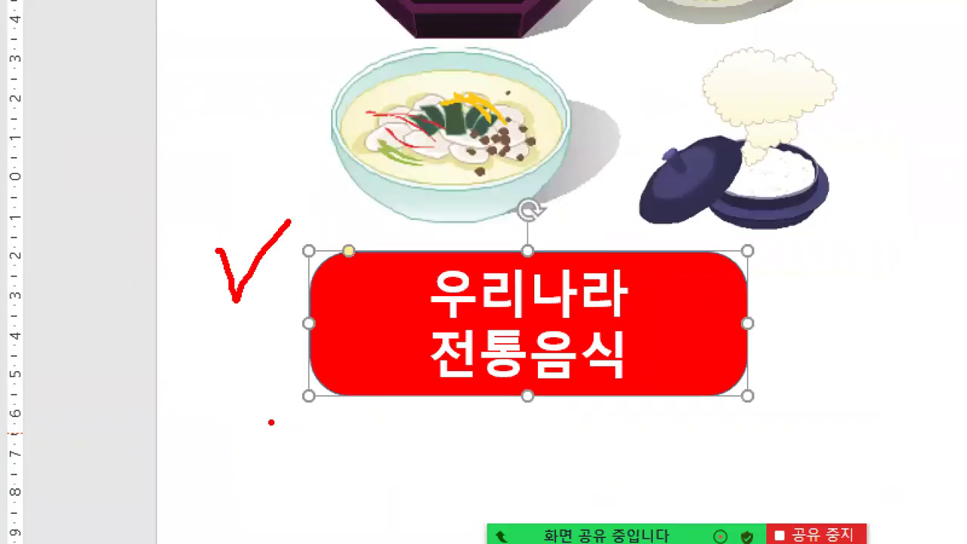
mouse_move(231, 323)
left_mouse_down()
mouse_move(296, 317)
mouse_move(269, 366)
left_mouse_up()
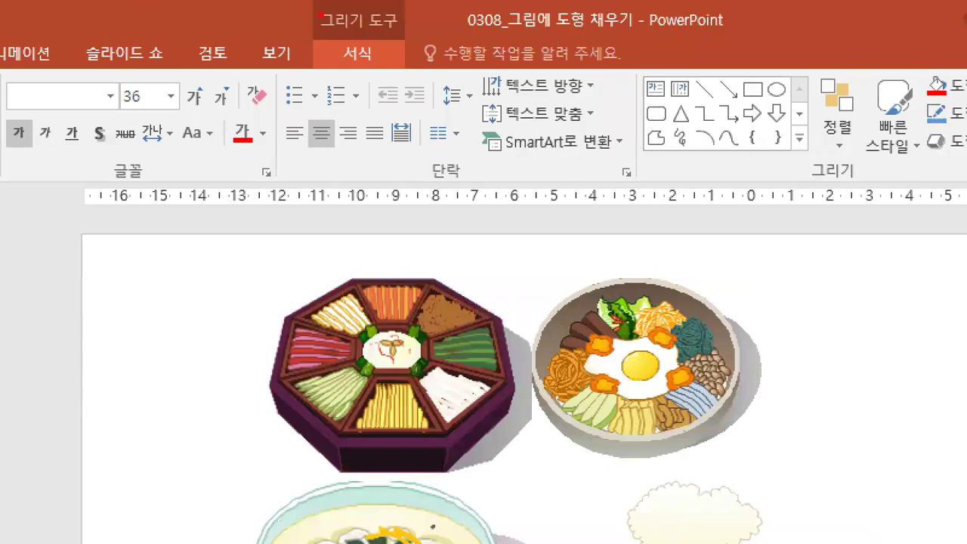
mouse_move(307, 36)
left_mouse_down()
mouse_move(409, 70)
mouse_move(393, 47)
left_mouse_up()
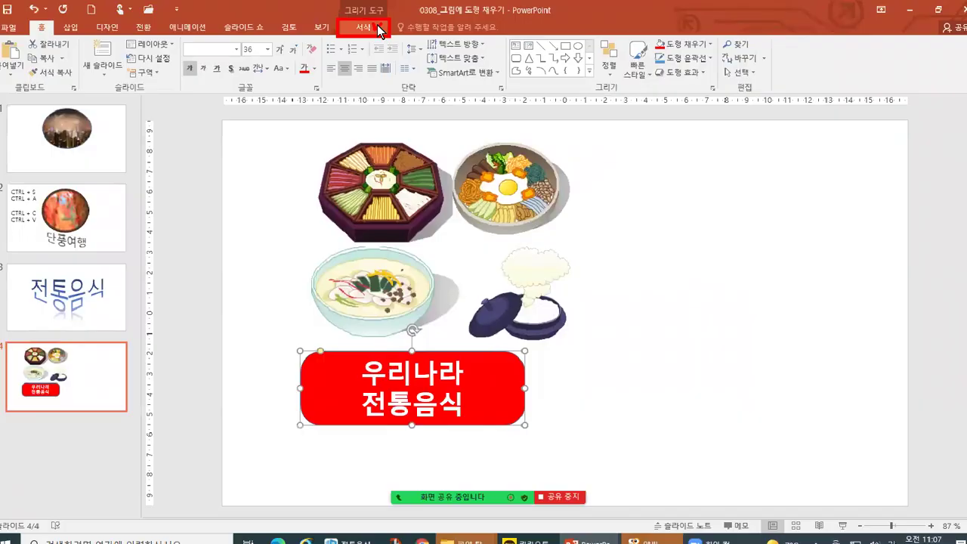
left_click(376, 65)
key("ctrl+1")
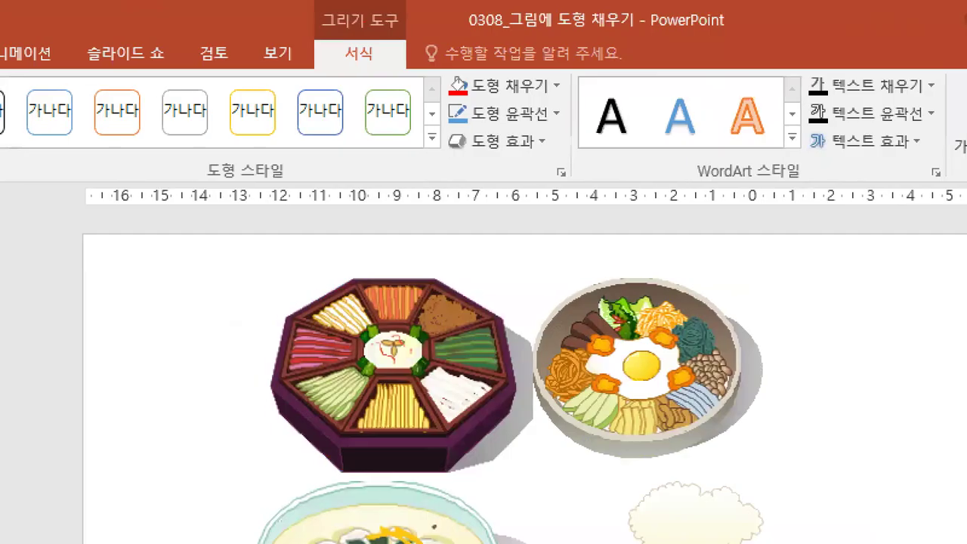
left_click_drag(307, 38, 407, 67)
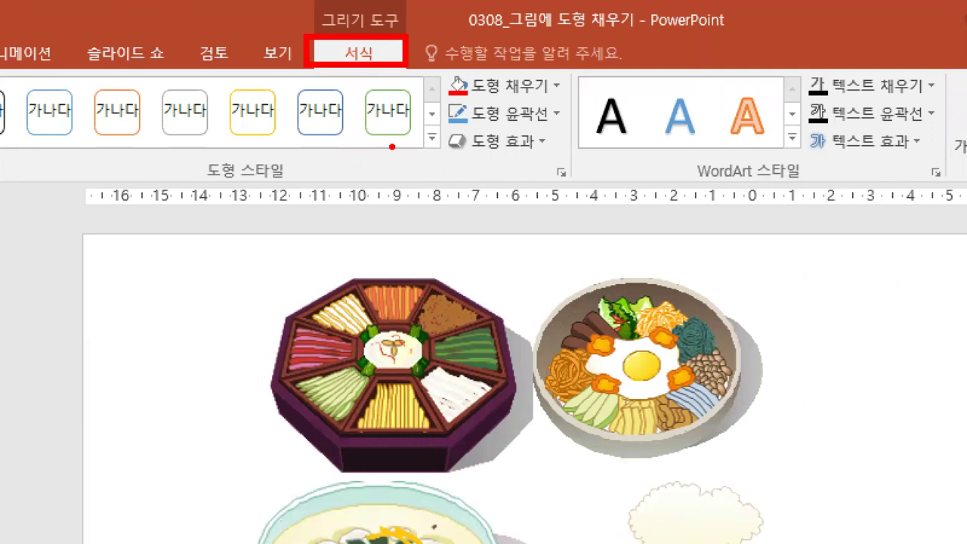
left_click_drag(444, 99, 572, 134)
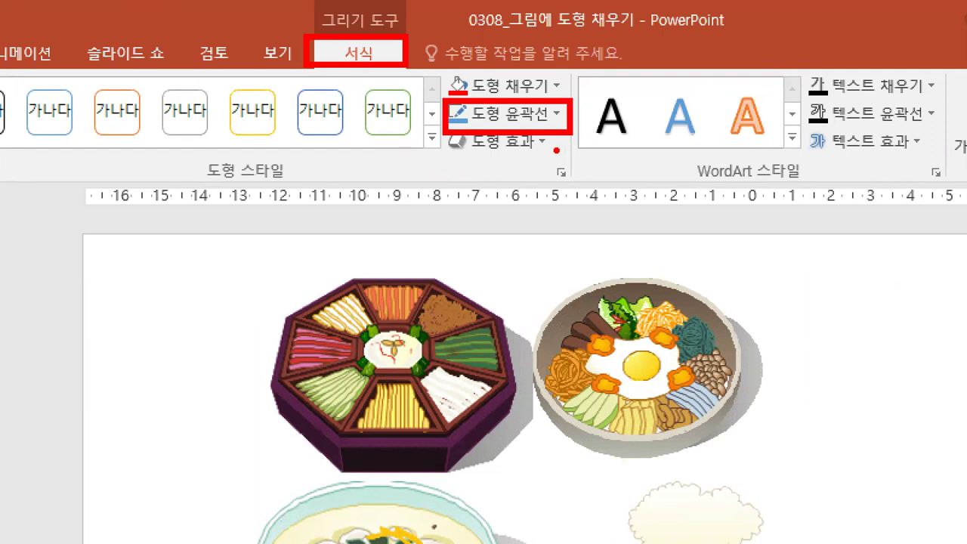
left_click_drag(800, 99, 941, 126)
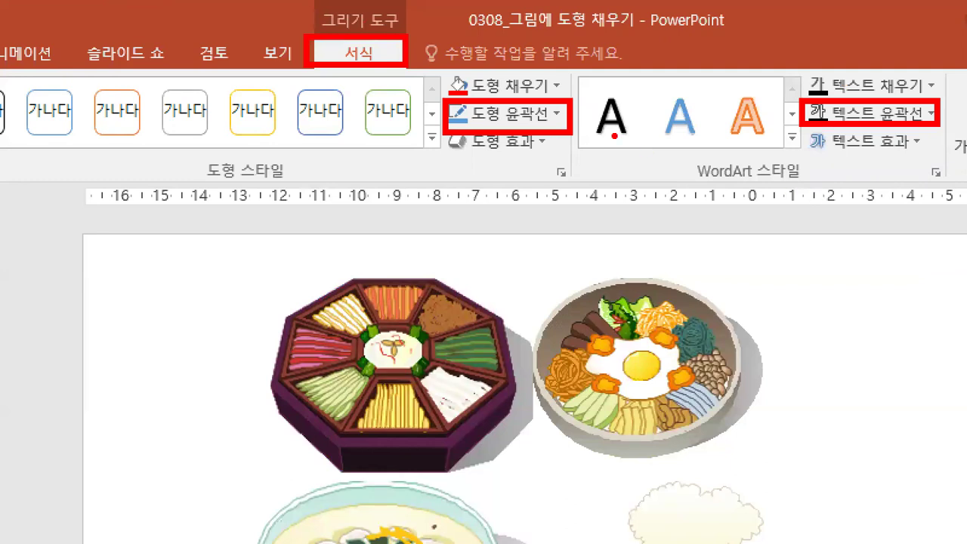
left_click_drag(551, 84, 574, 71)
key("Escape")
- Examine the outline weight choices for the red 우리나라 전통음식 label, including 1 pt and 2¼ pt
left_click(438, 56)
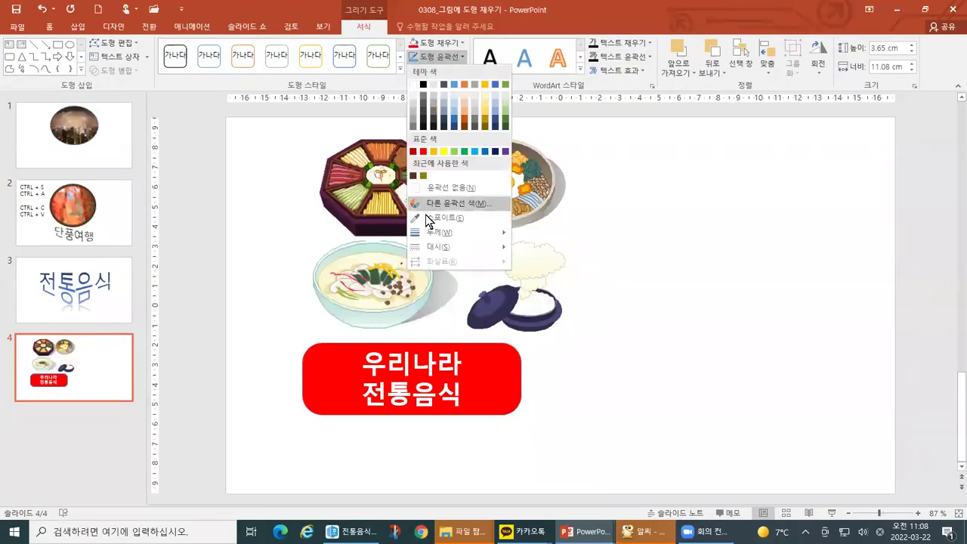
mouse_move(428, 238)
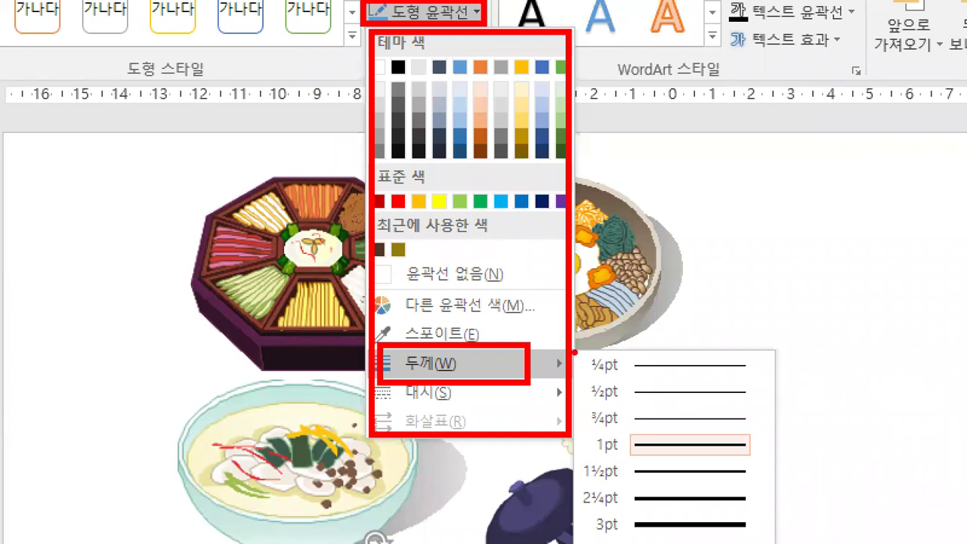
left_click_drag(575, 352, 784, 541)
left_click_drag(582, 428, 766, 464)
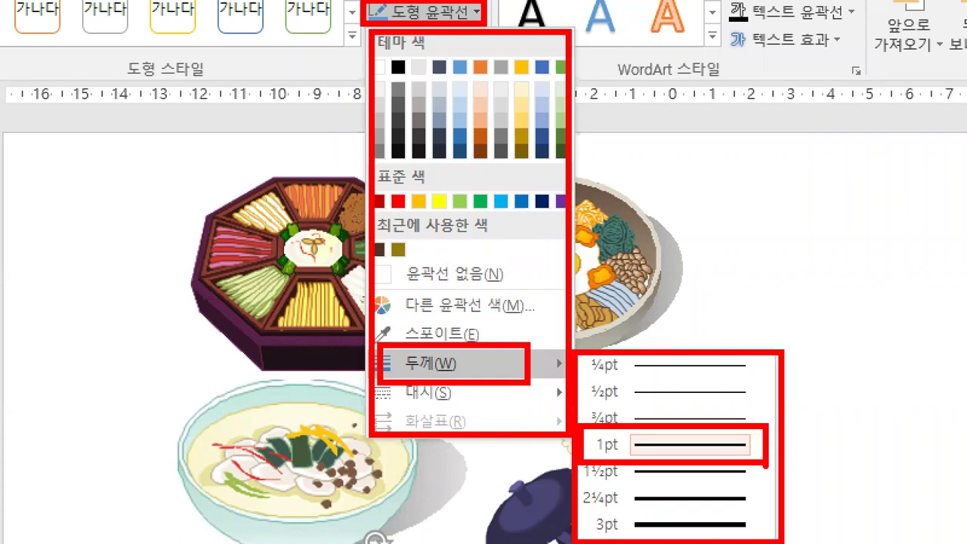
mouse_move(786, 155)
left_mouse_down()
mouse_move(737, 299)
mouse_move(947, 231)
mouse_move(765, 154)
left_mouse_up()
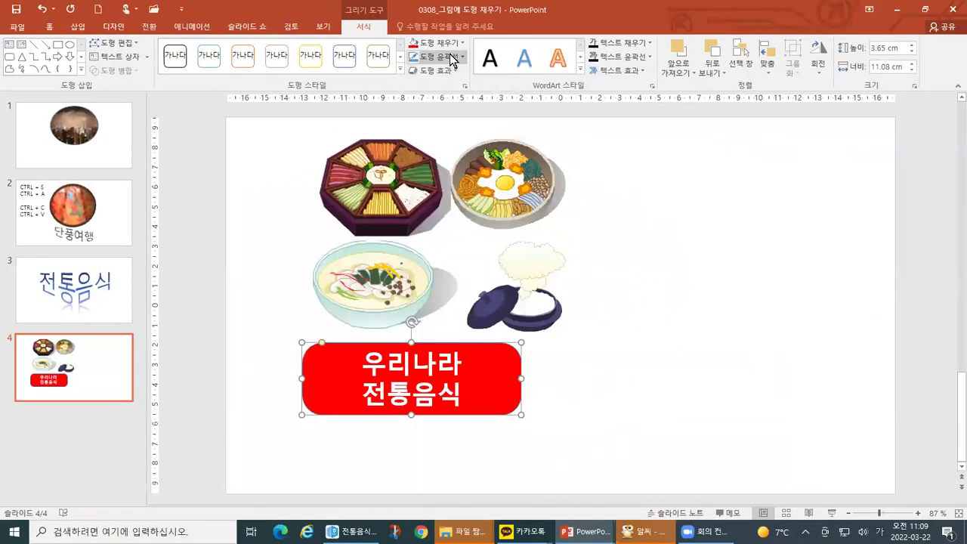
left_click(453, 10)
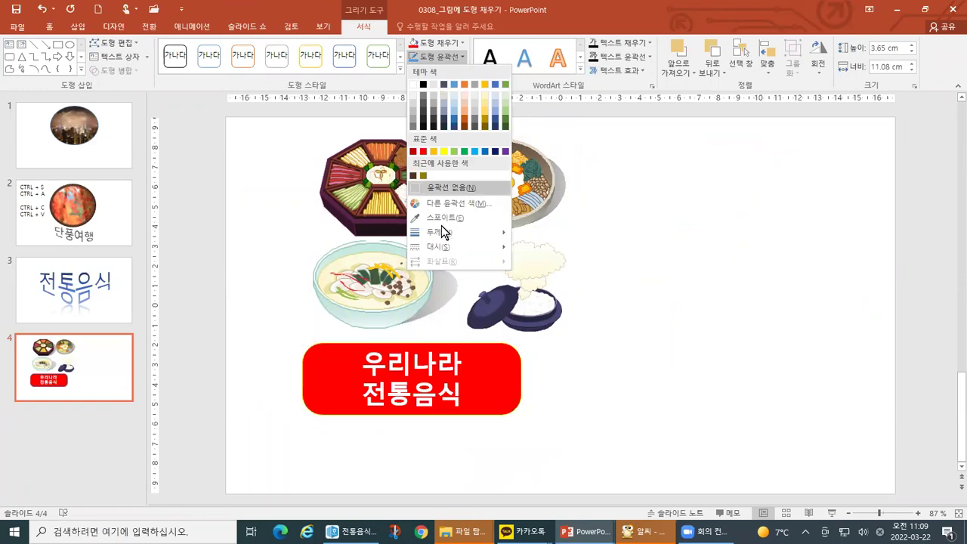
mouse_move(442, 227)
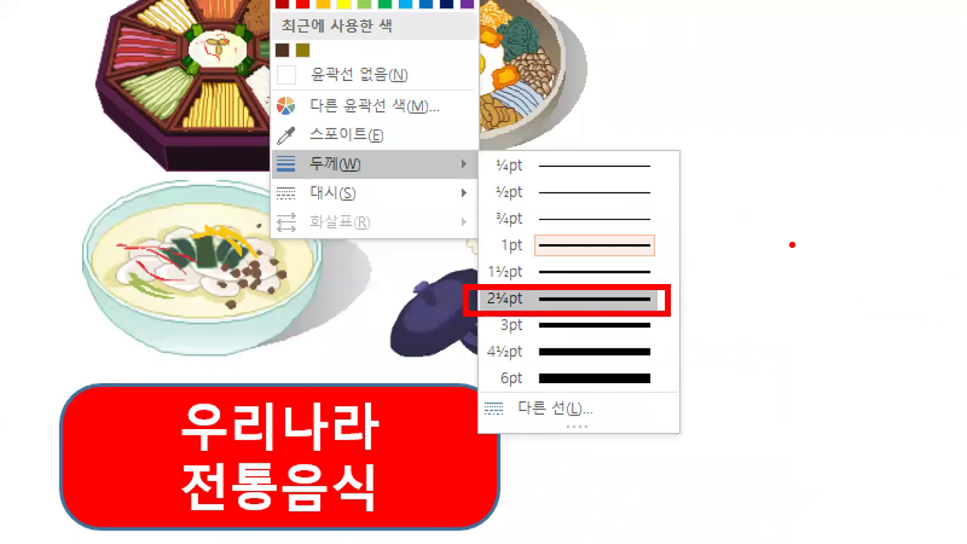
left_click_drag(361, 377, 393, 326)
mouse_move(355, 357)
left_mouse_down()
mouse_move(360, 378)
mouse_move(388, 360)
left_mouse_up()
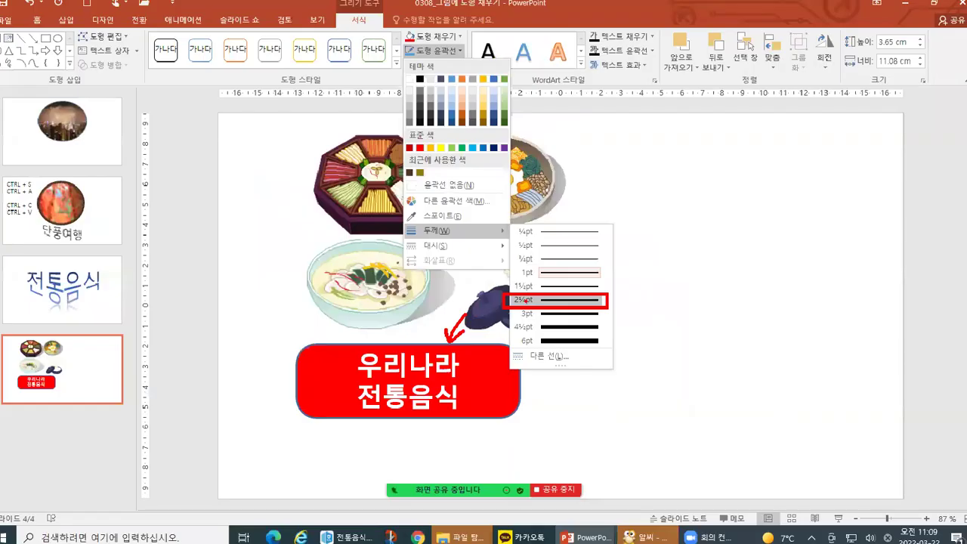
- Set the outline weight of the red rounded 우리나라 전통음식 label to 2¼ pt
left_click(454, 66)
left_click(454, 60)
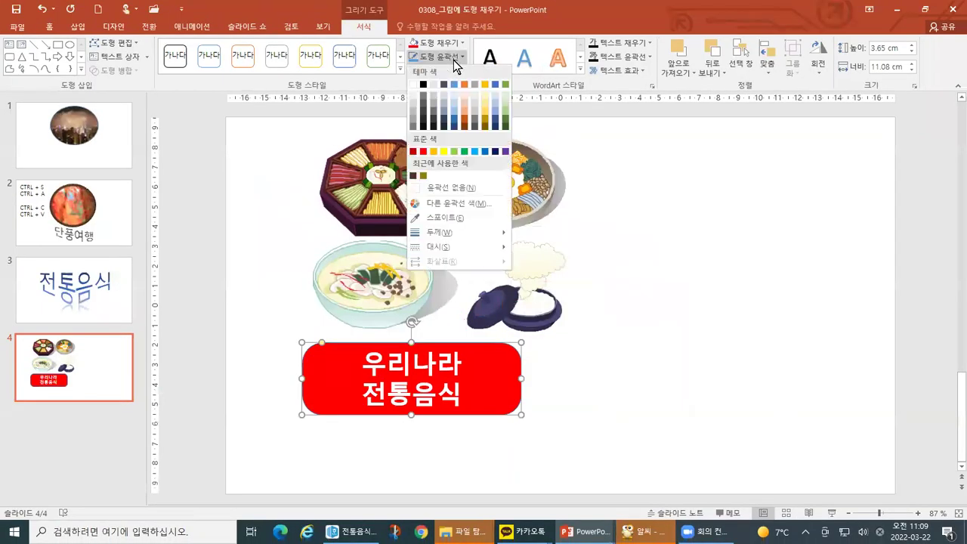
mouse_move(443, 237)
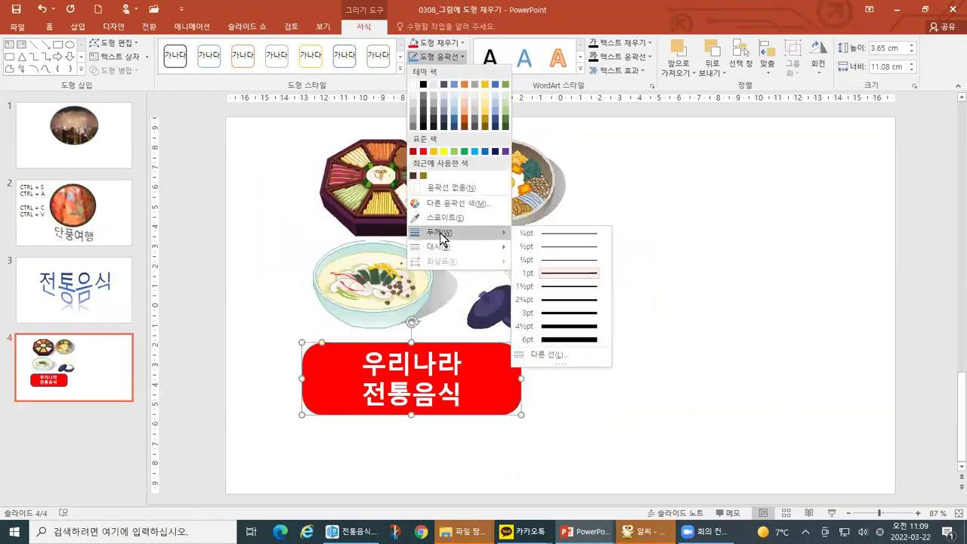
left_click(527, 300)
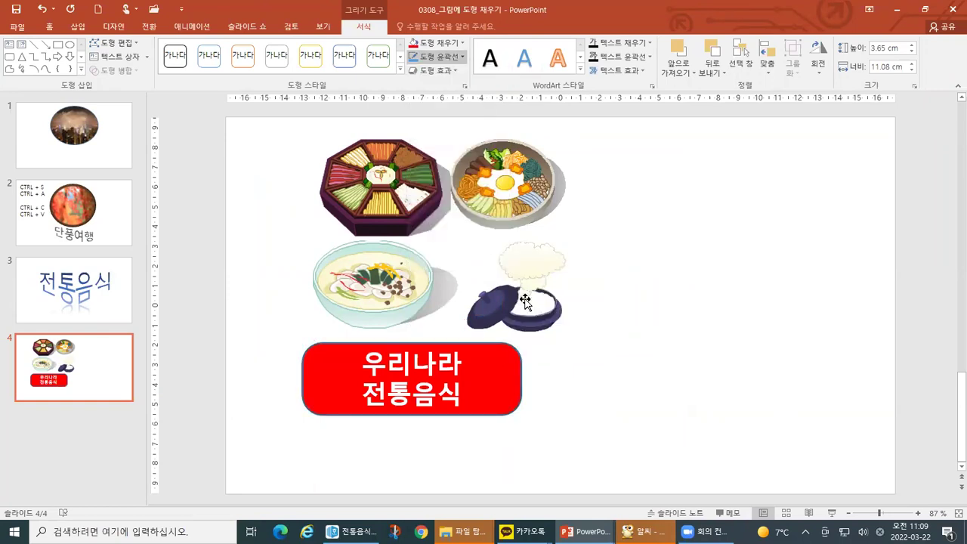
key("ctrl+1")
left_click(434, 381)
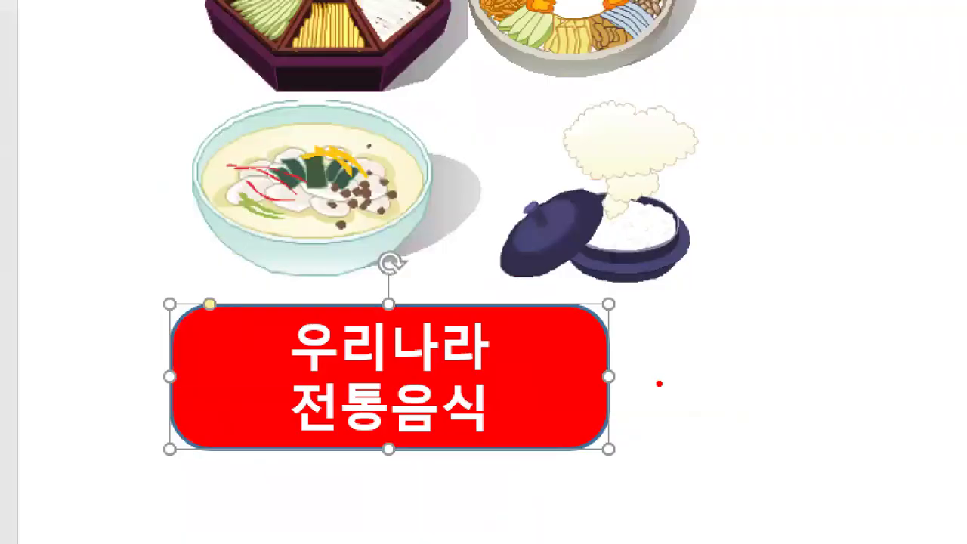
left_click_drag(628, 340, 723, 312)
mouse_move(628, 319)
left_mouse_down()
mouse_move(616, 359)
mouse_move(669, 365)
left_mouse_up()
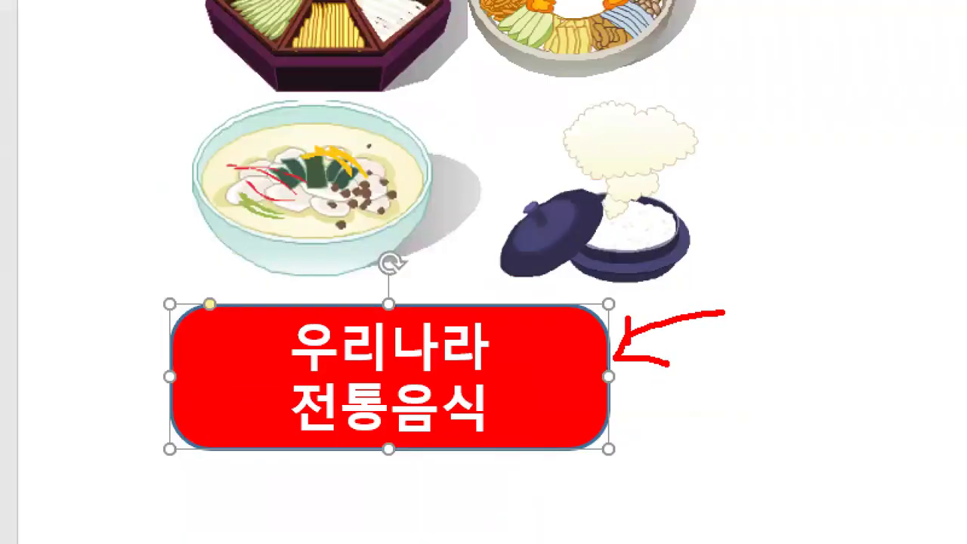
key("Escape")
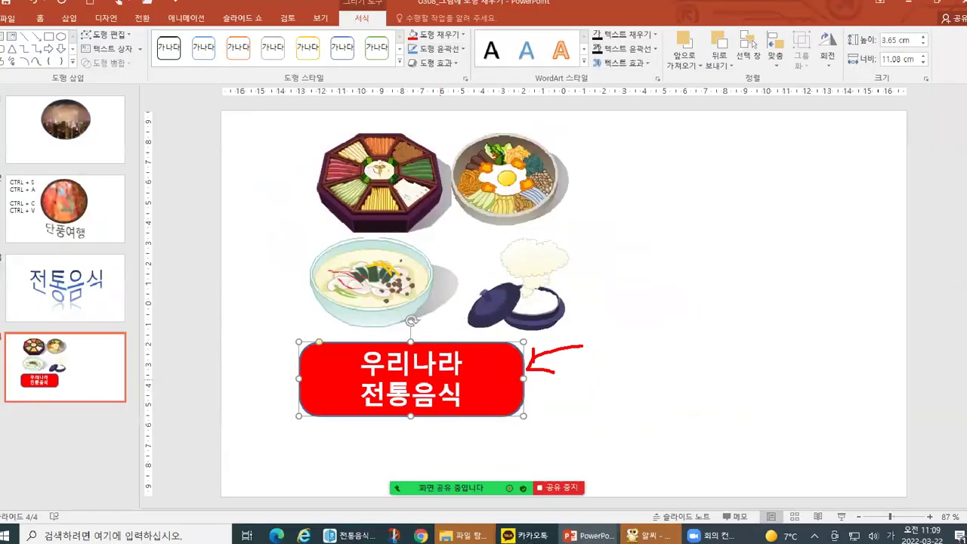
- Change the outline color of the rounded 우리나라 전통음식 label to the black theme color
left_click(454, 59)
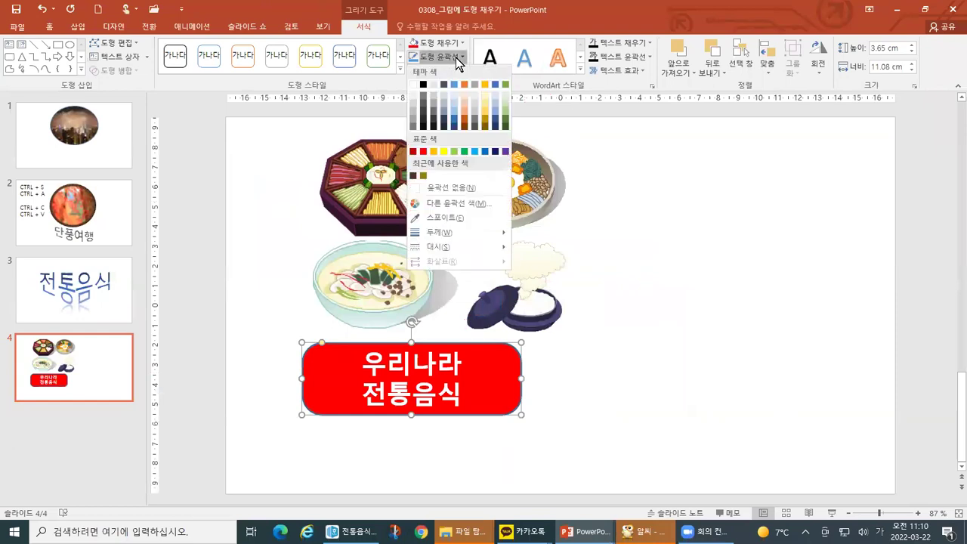
key("ctrl+1")
mouse_move(348, 64)
left_mouse_down()
mouse_move(439, 99)
mouse_move(496, 98)
mouse_move(524, 64)
left_mouse_up()
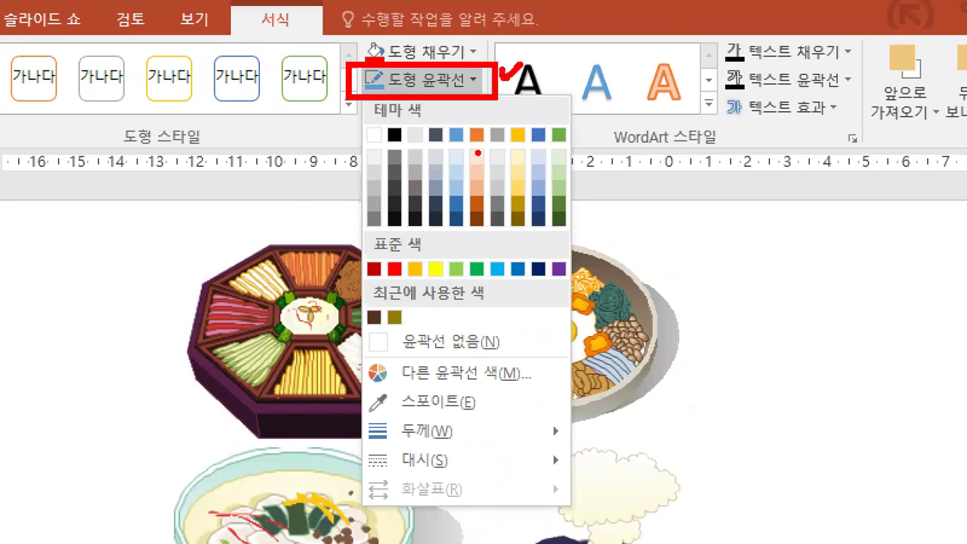
left_click_drag(382, 120, 408, 157)
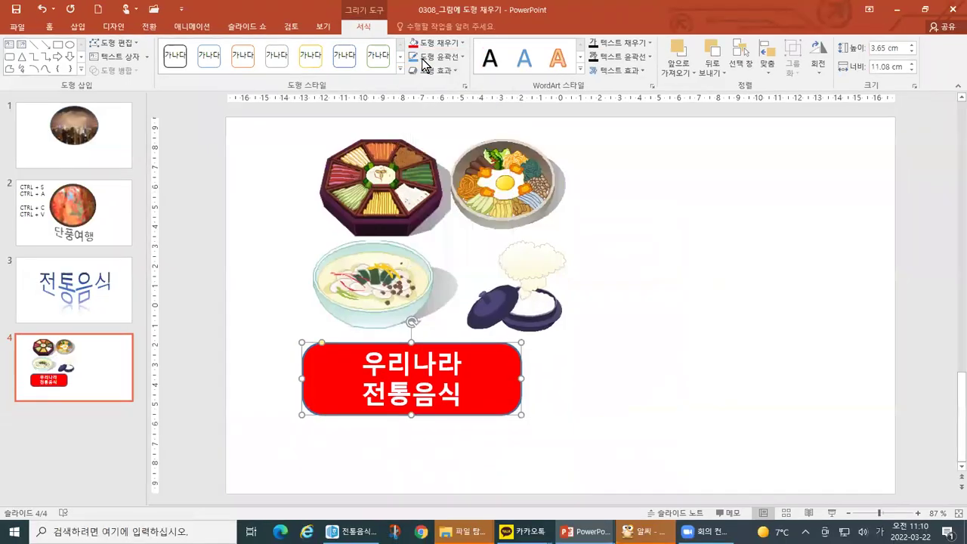
left_click(421, 80)
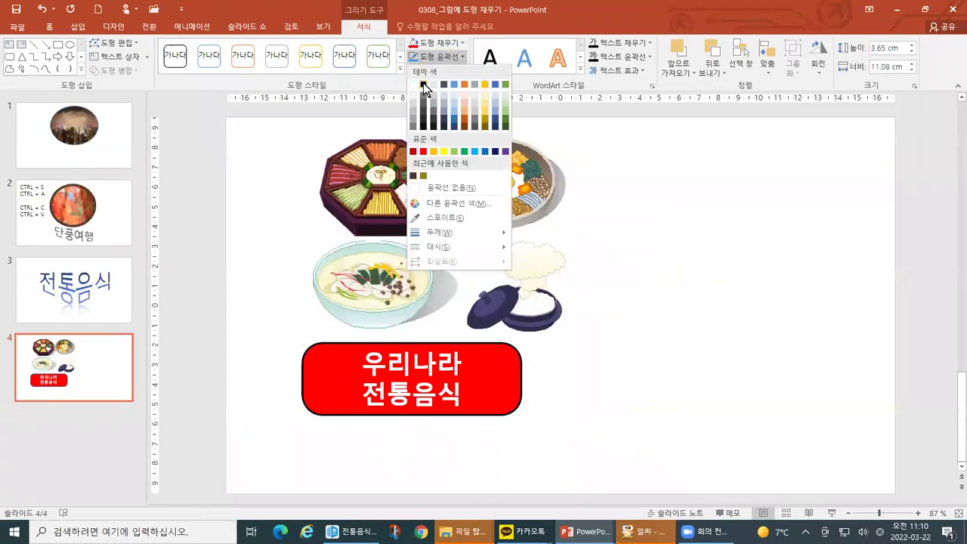
left_click(423, 82)
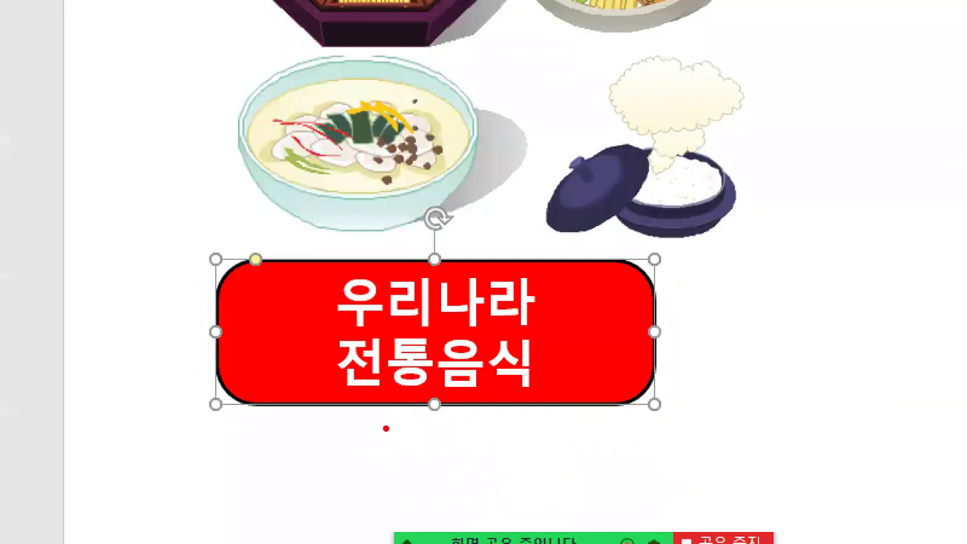
left_click_drag(671, 294, 791, 278)
mouse_move(695, 280)
left_mouse_down()
mouse_move(665, 294)
mouse_move(706, 313)
left_mouse_up()
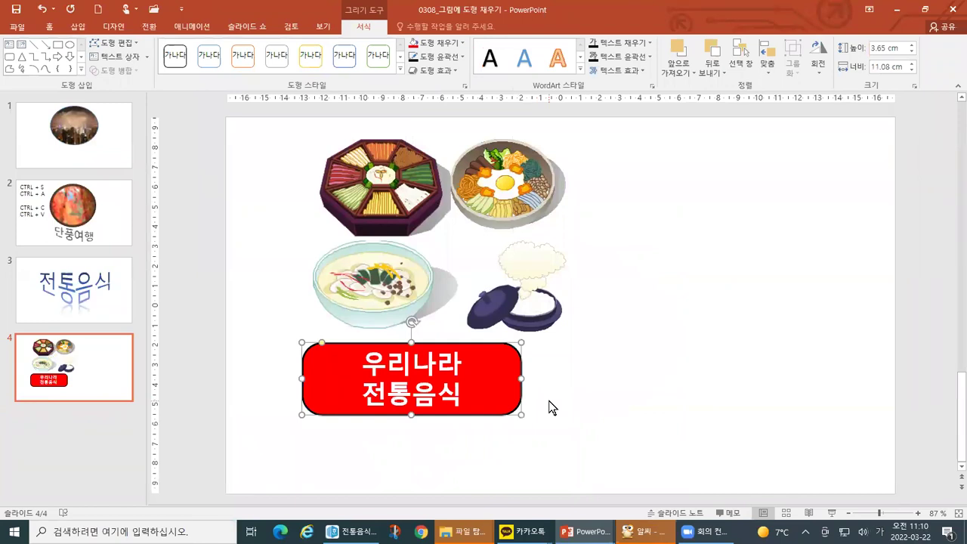
- Switch to the reference presentation, examine the shadow beside its red label, then return to the 0308 file and deselect the label
key("alt+Tab")
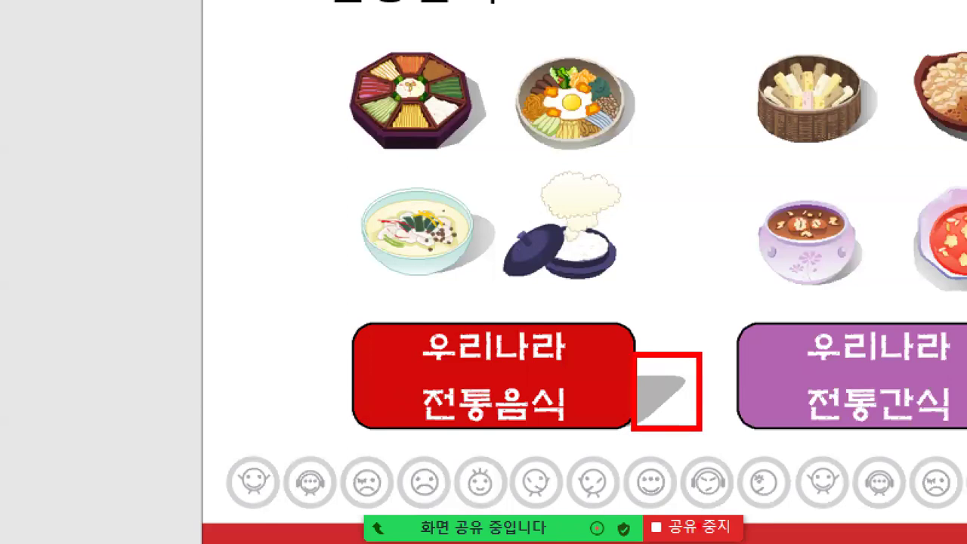
key("alt+Tab")
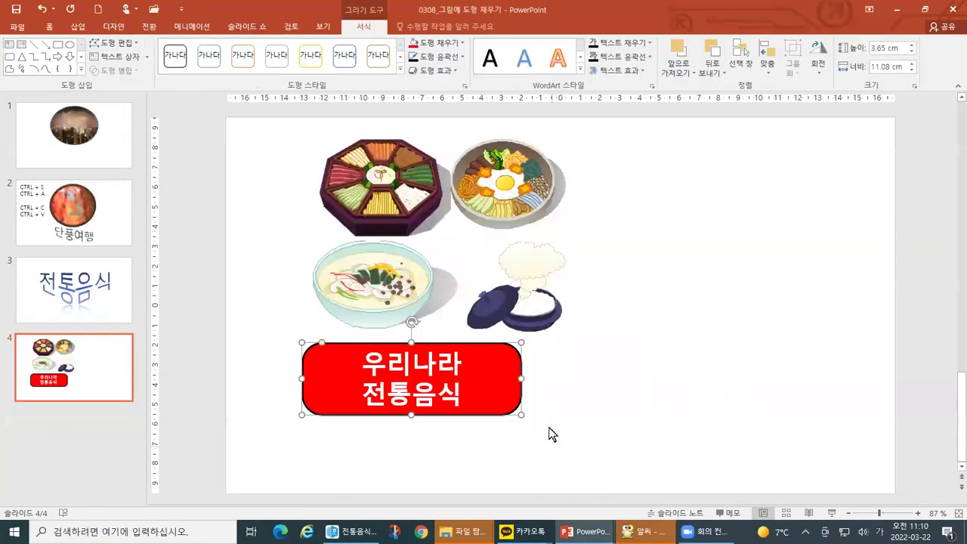
left_click(565, 378)
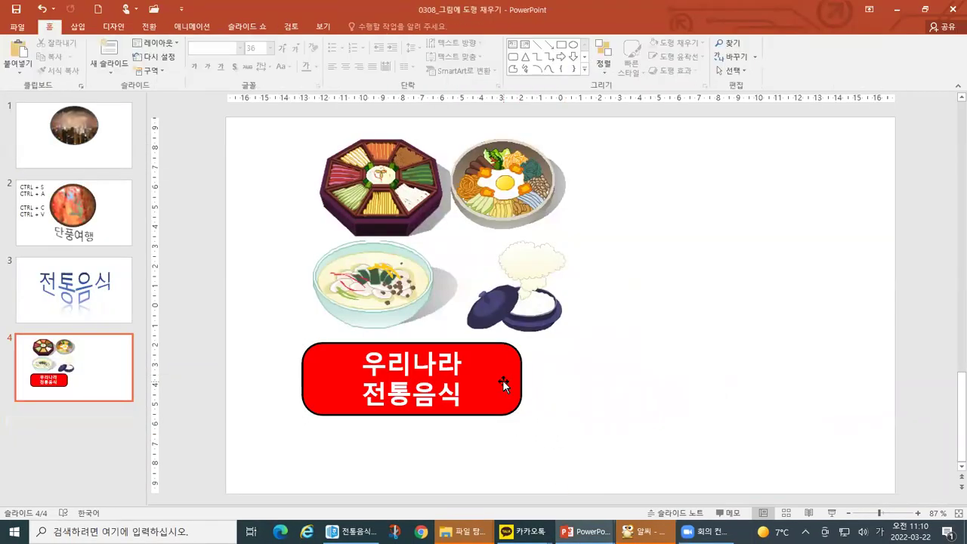
- Reselect the red rounded label beneath the food pictures and bring up its shape formatting options
left_click(504, 385)
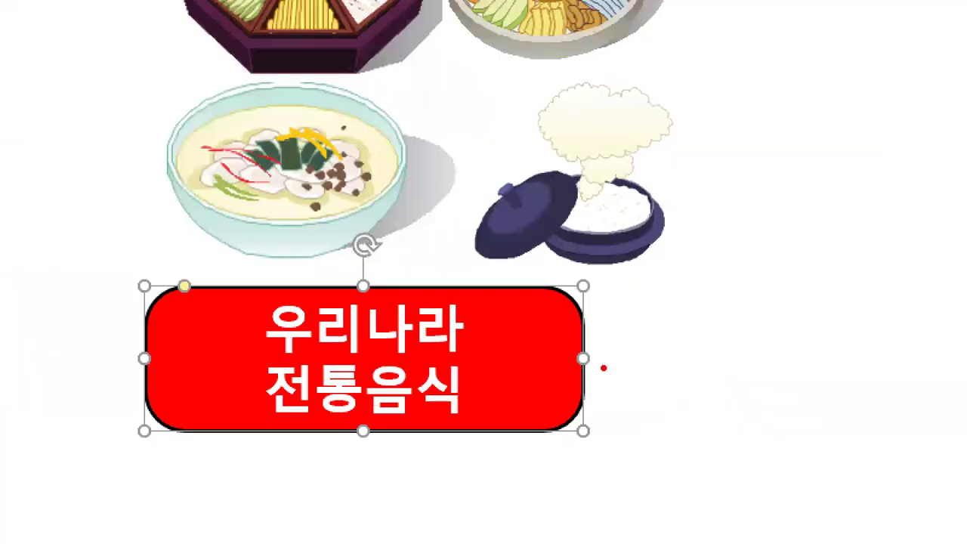
mouse_move(610, 318)
left_mouse_down()
mouse_move(613, 331)
mouse_move(667, 285)
left_mouse_up()
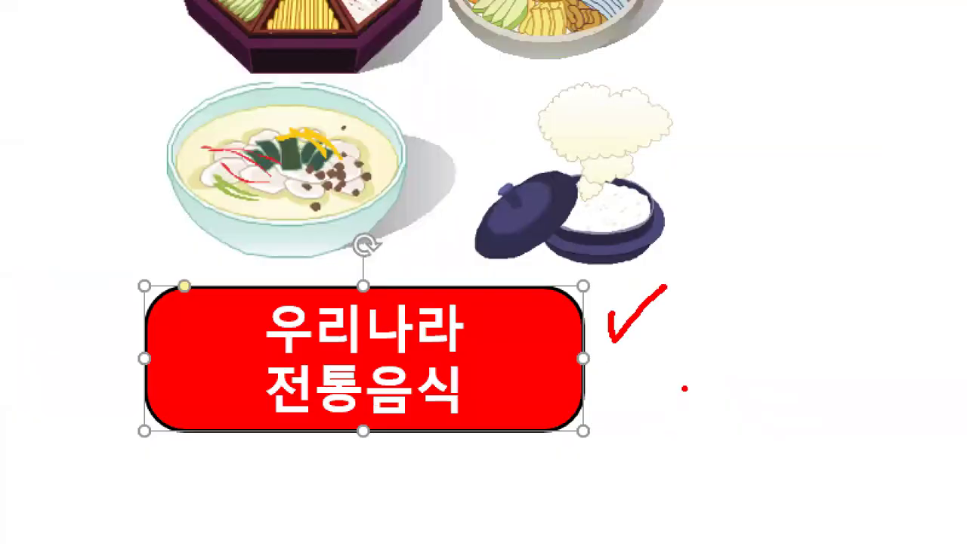
key("Escape")
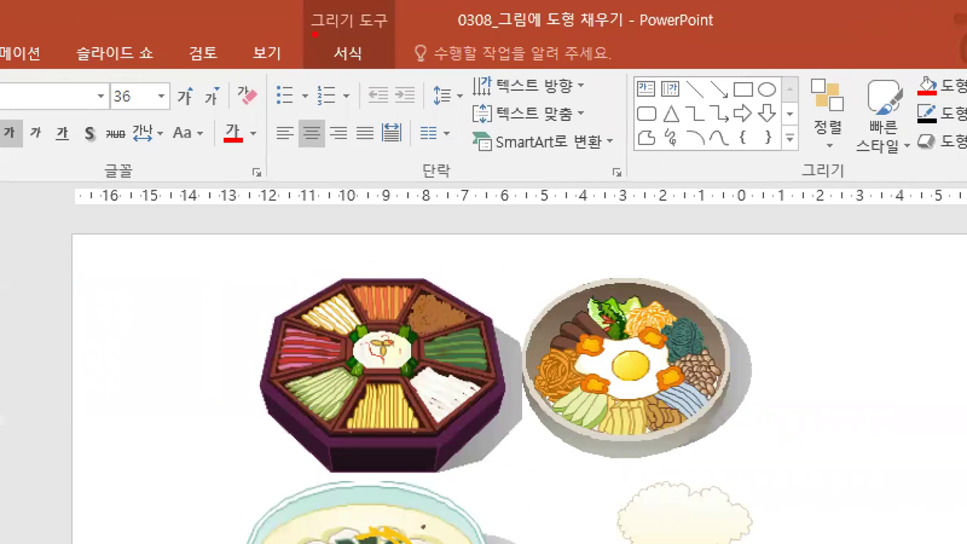
left_click_drag(303, 11, 396, 85)
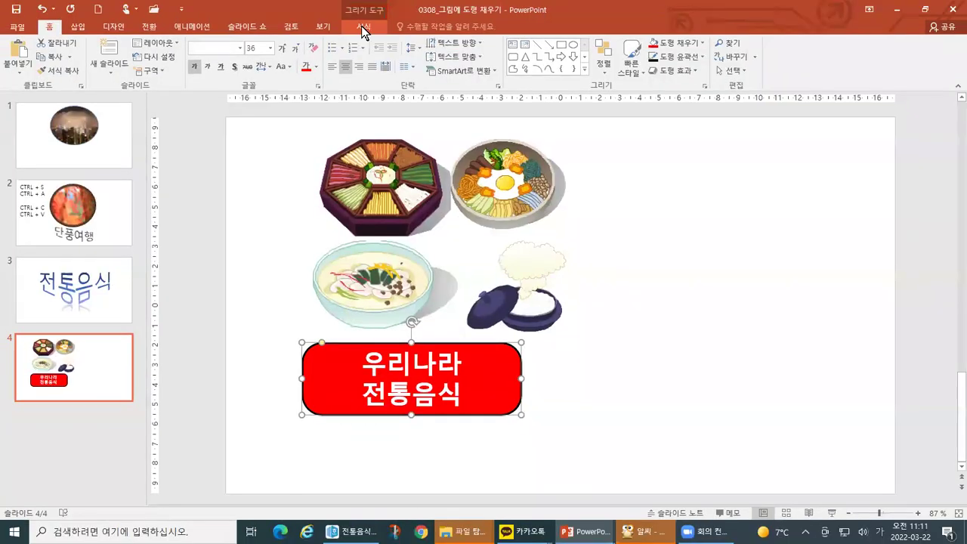
left_click(348, 58)
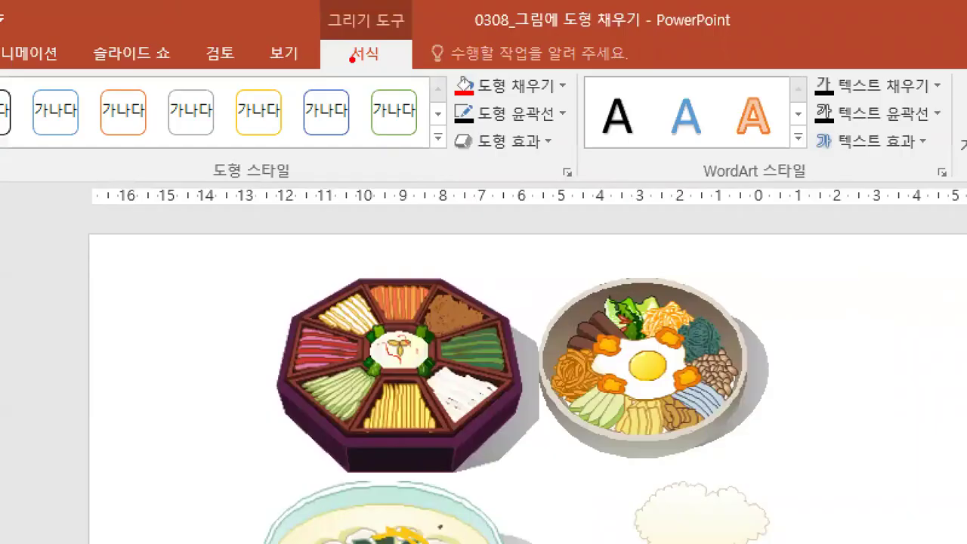
mouse_move(338, 27)
left_mouse_down()
mouse_move(364, 28)
mouse_move(412, 70)
left_mouse_up()
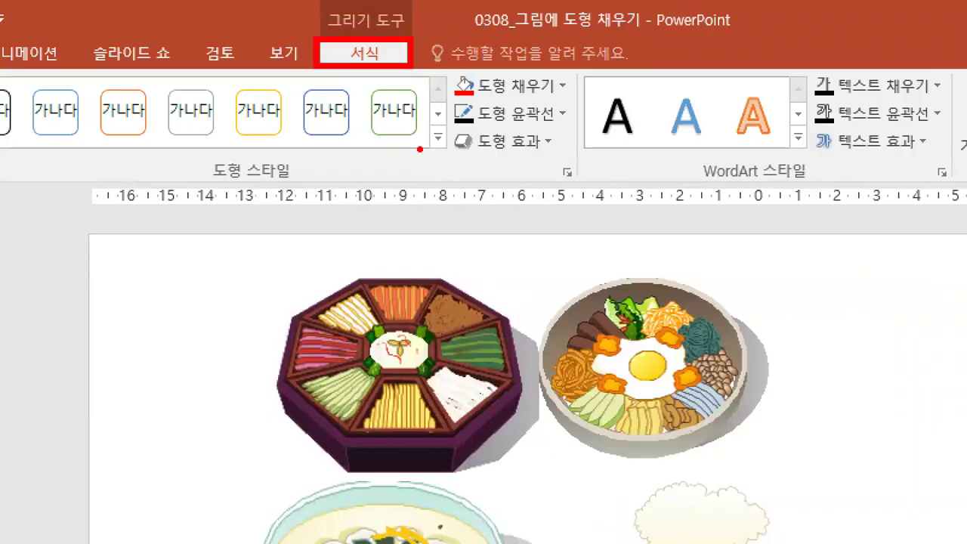
left_click_drag(454, 126, 559, 156)
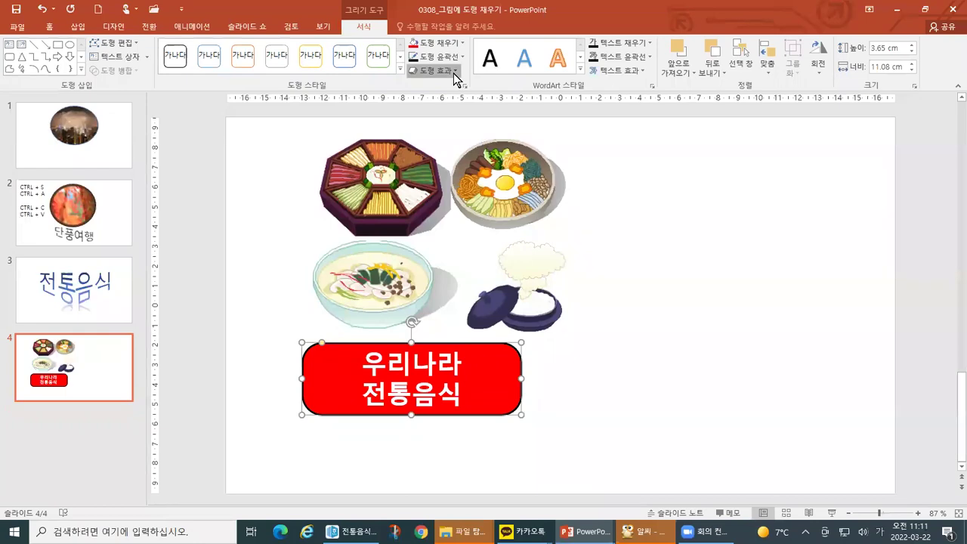
- Bring up the shadow presets for the red label and locate the second perspective (원근감) shadow
left_click(453, 73)
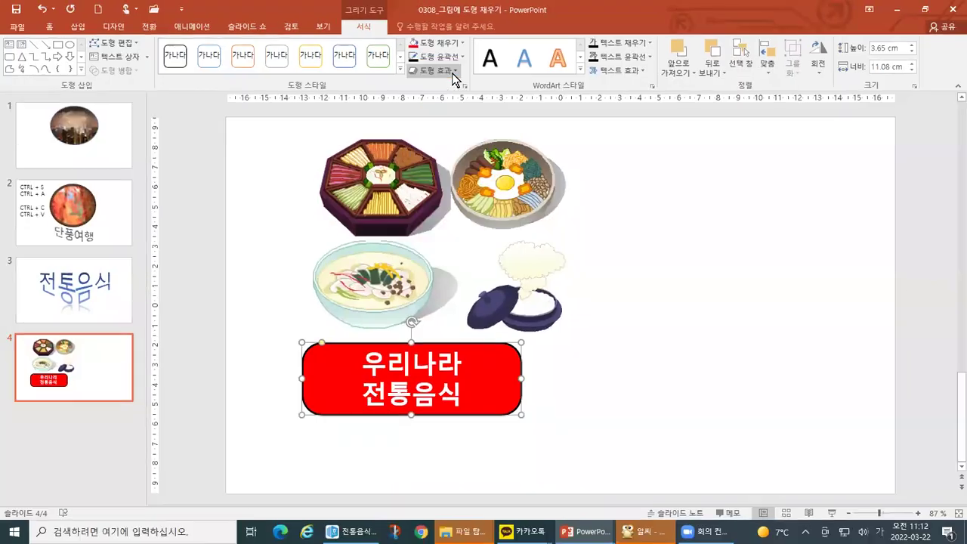
left_click(452, 72)
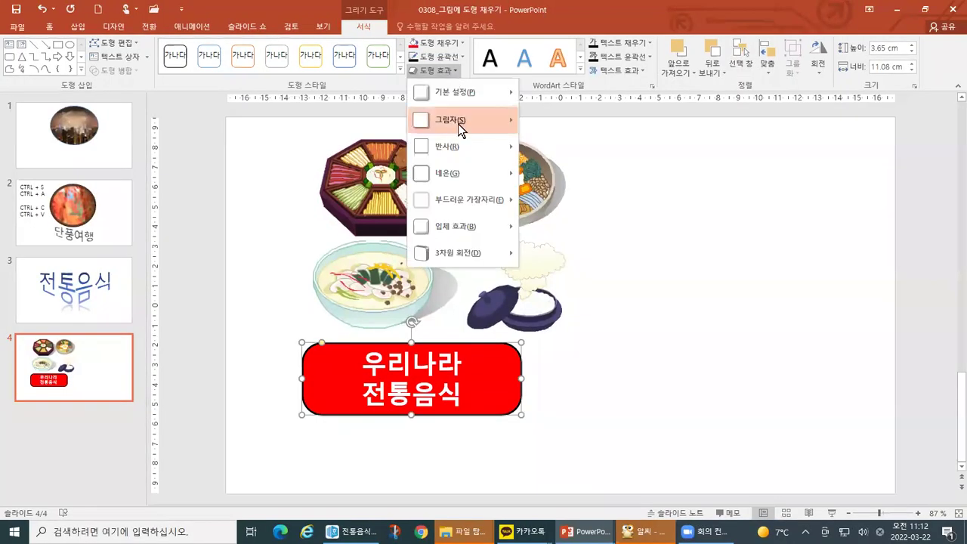
mouse_move(459, 127)
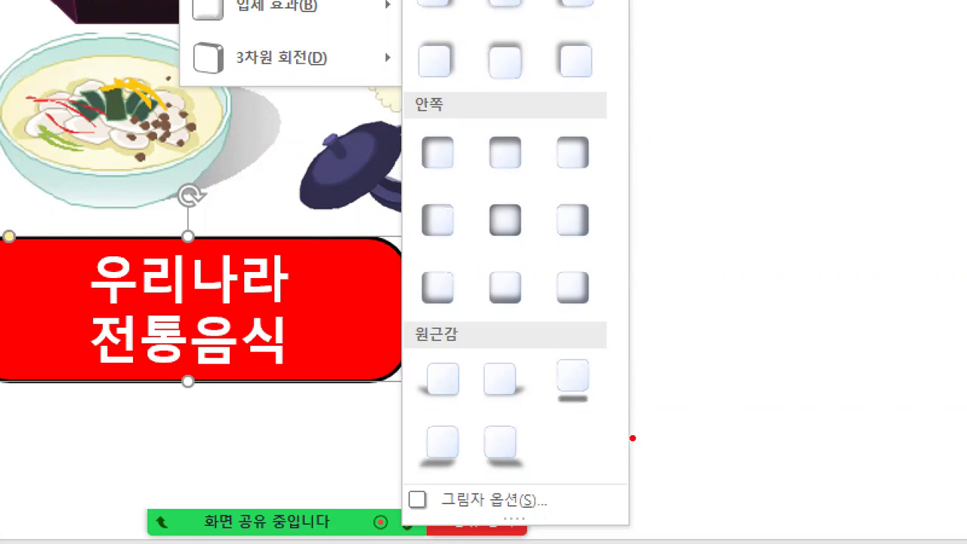
mouse_move(393, 316)
left_mouse_down()
mouse_move(418, 329)
mouse_move(532, 346)
mouse_move(652, 349)
left_mouse_up()
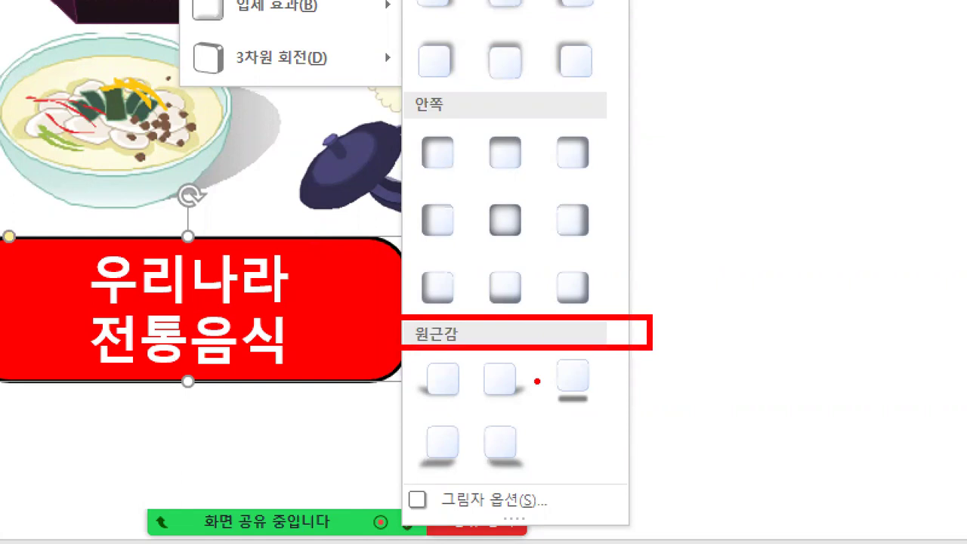
left_click_drag(479, 354, 532, 410)
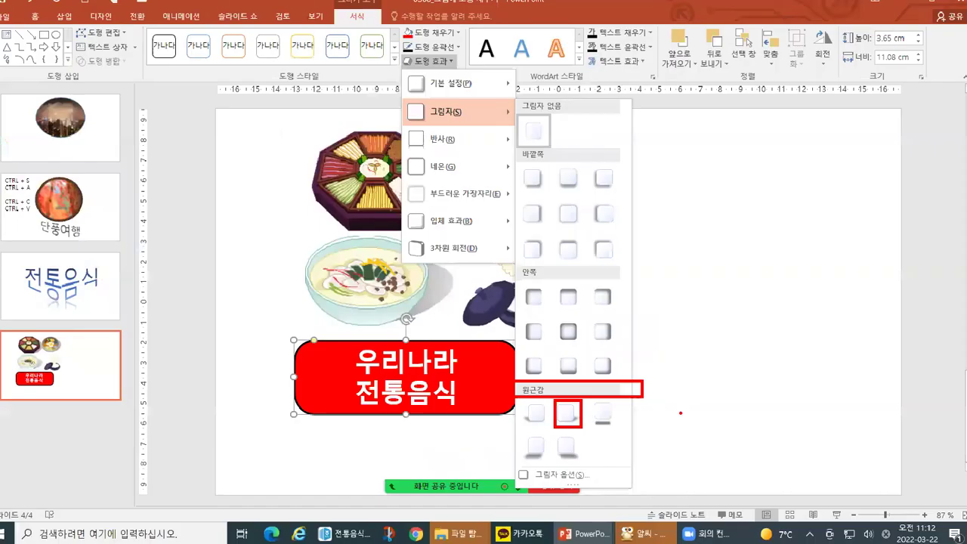
left_click(434, 70)
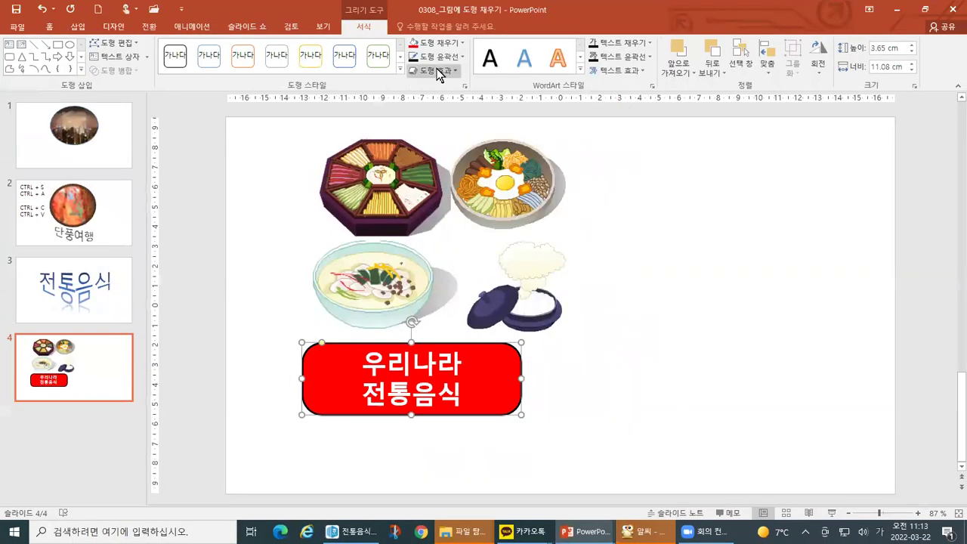
left_click(438, 70)
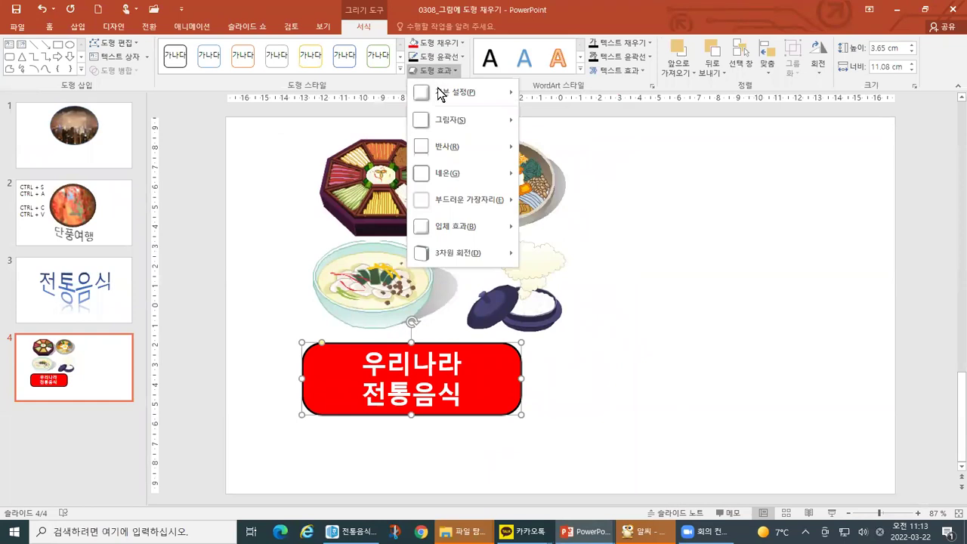
mouse_move(442, 122)
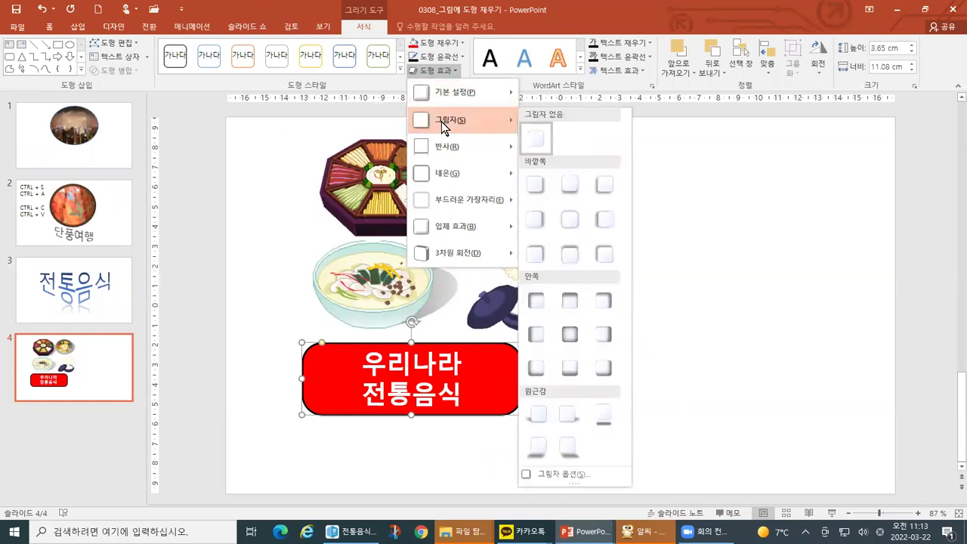